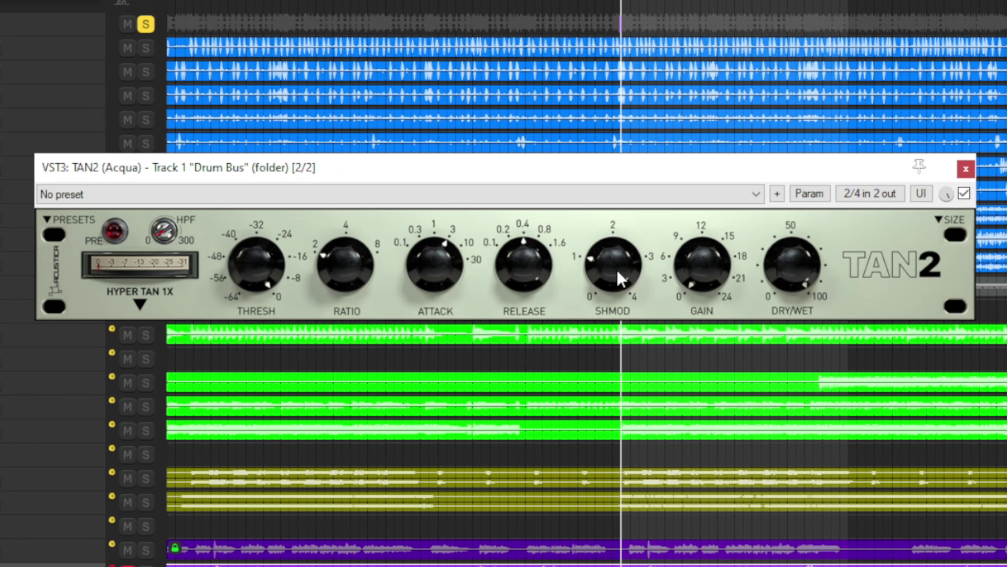
Bring SHMOD down to 0 and the threshold to about -12 on the Drum Bus compressor.
drag(617, 270, 589, 165)
drag(613, 281, 608, 443)
drag(263, 257, 247, 279)
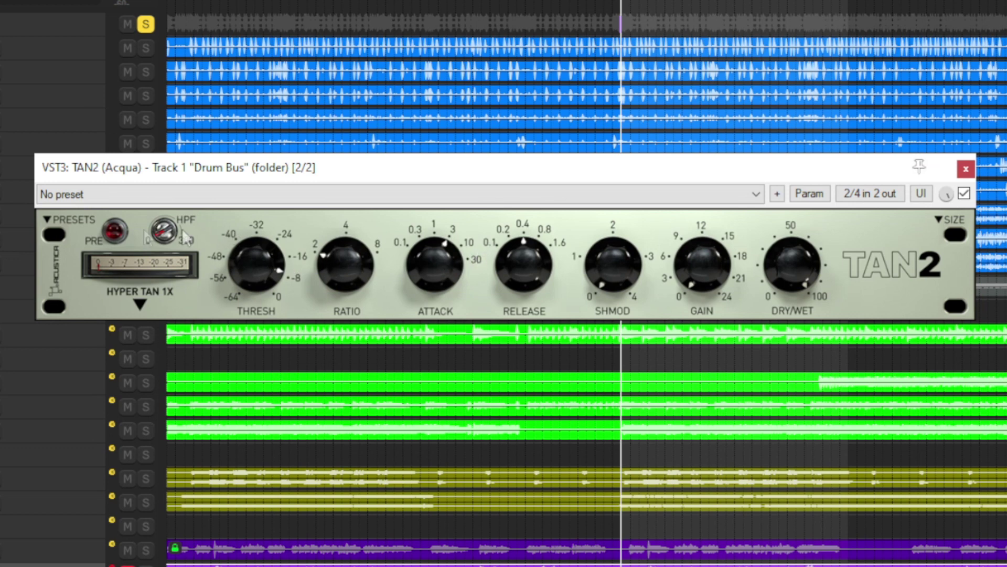
Look through the compressor's presets, its Hyper Tan and Original Tan modes, the interface sizes and the HPF control.
click(56, 222)
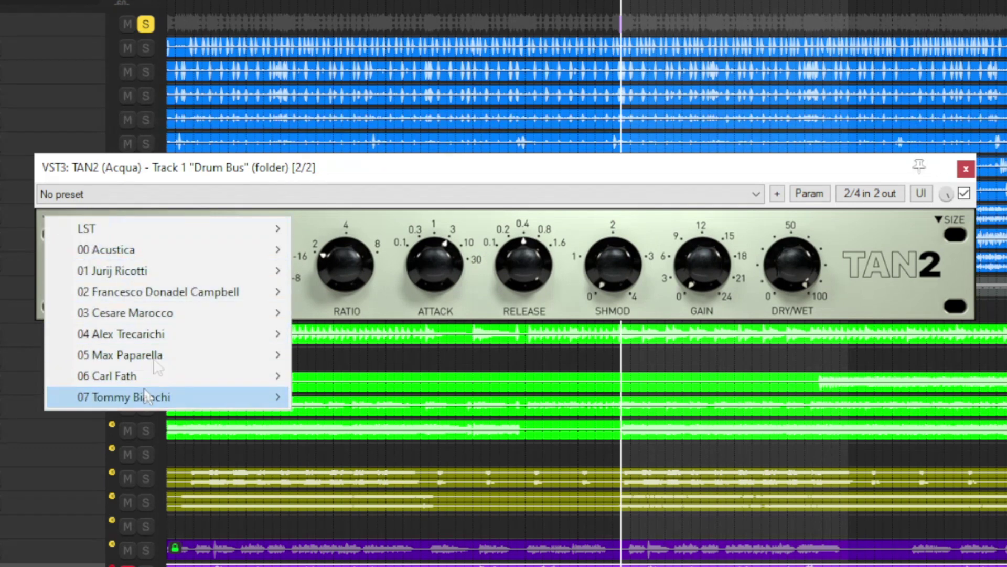
click(134, 292)
mouse_move(231, 313)
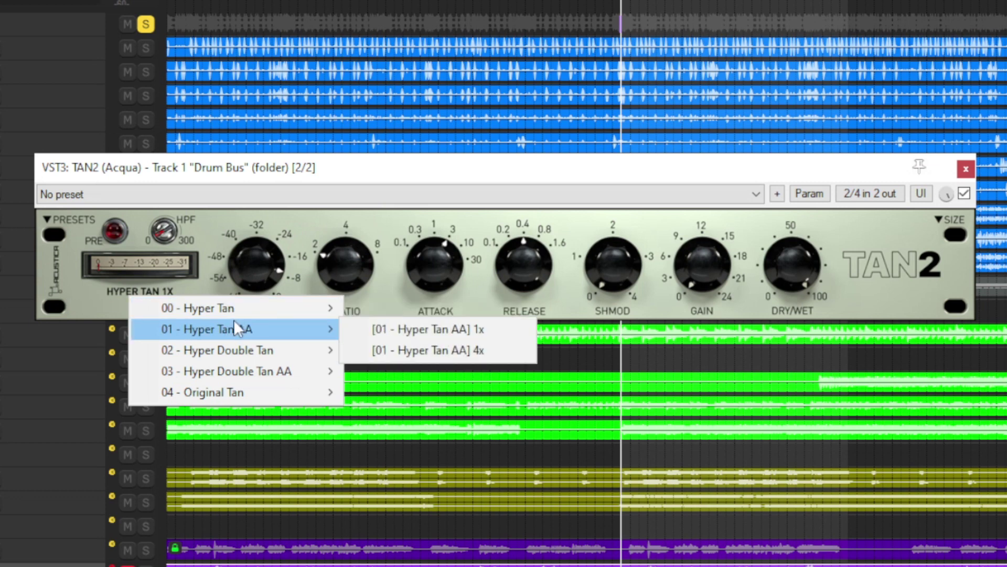
click(376, 350)
click(934, 223)
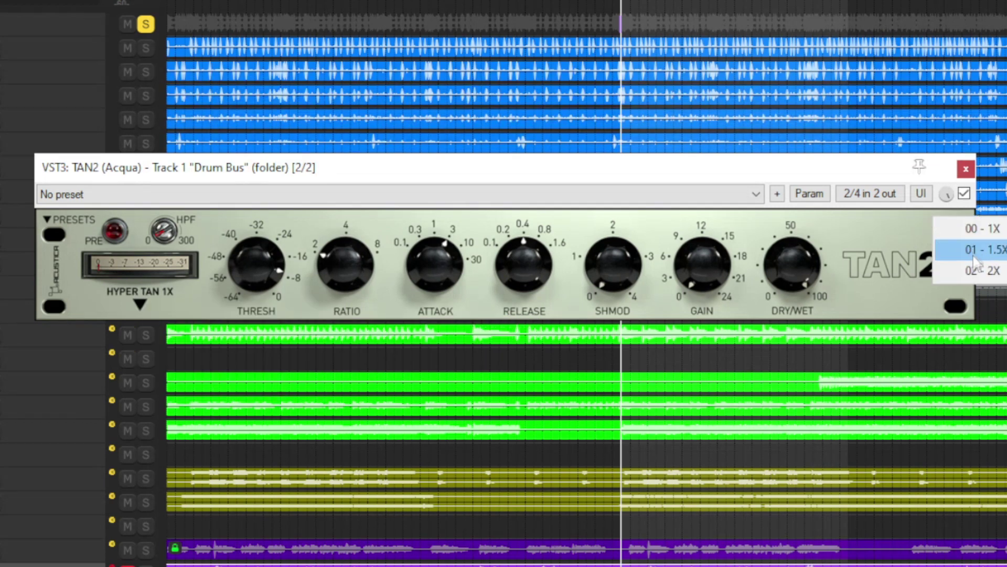
click(979, 273)
drag(161, 235, 166, 76)
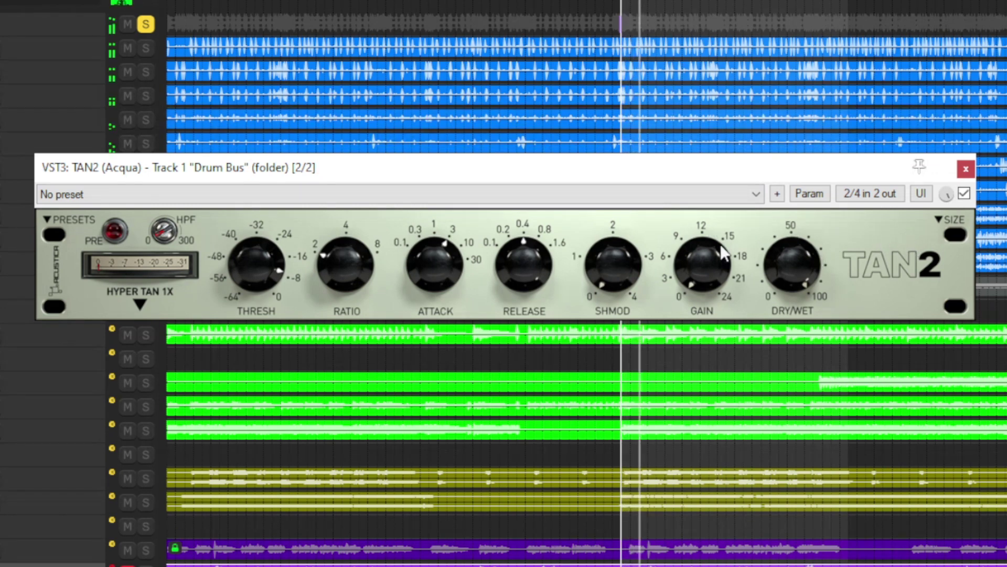
Set the Drum Bus compressor's threshold to about -45, ratio to 4 and attack to about 30.
drag(268, 257, 262, 352)
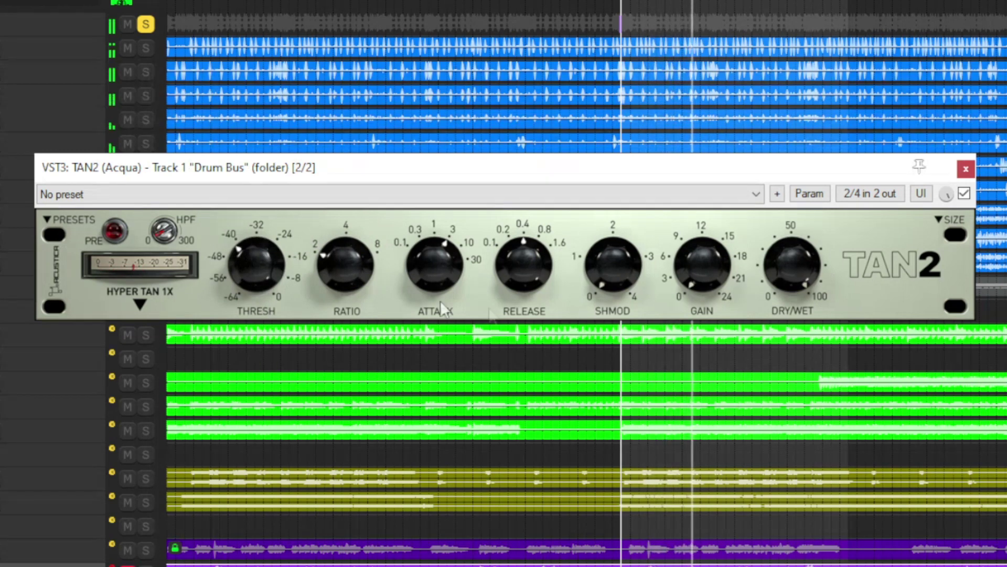
drag(340, 264, 350, 200)
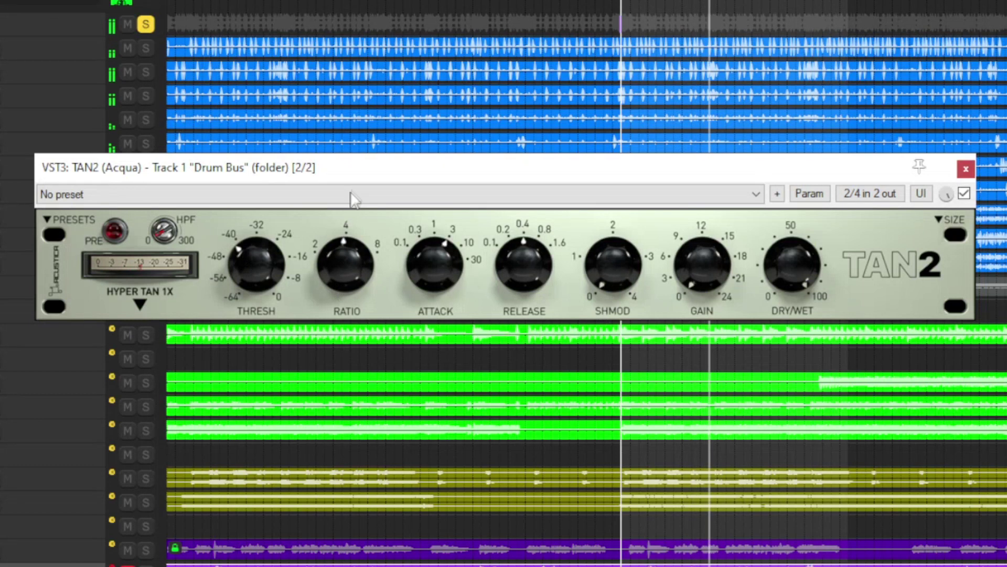
drag(424, 263, 439, 196)
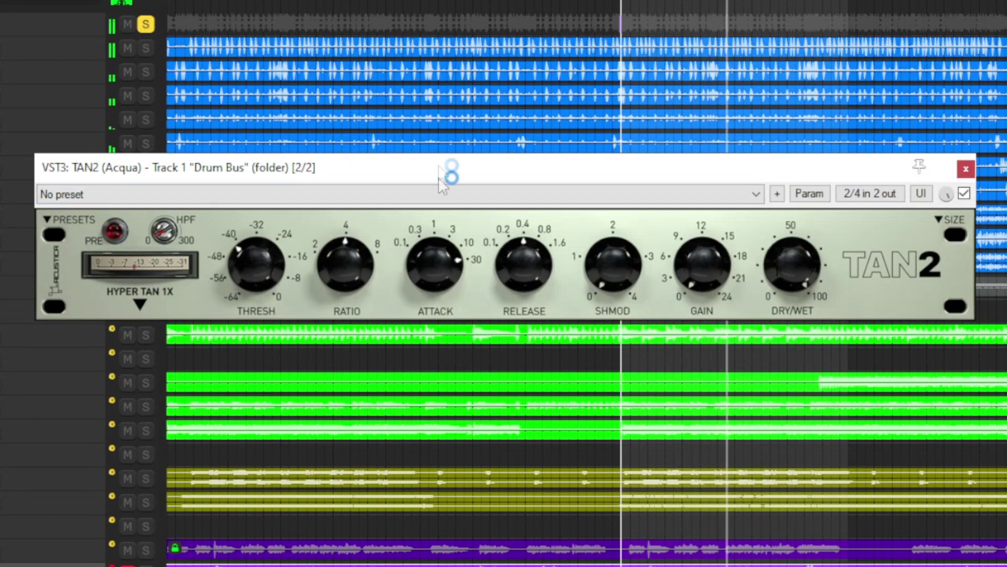
Set the Drum Bus release between 0.1 and 0.2 and the gain to about 3, trying SHMOD near 4 before returning it to 0.
drag(537, 262, 524, 364)
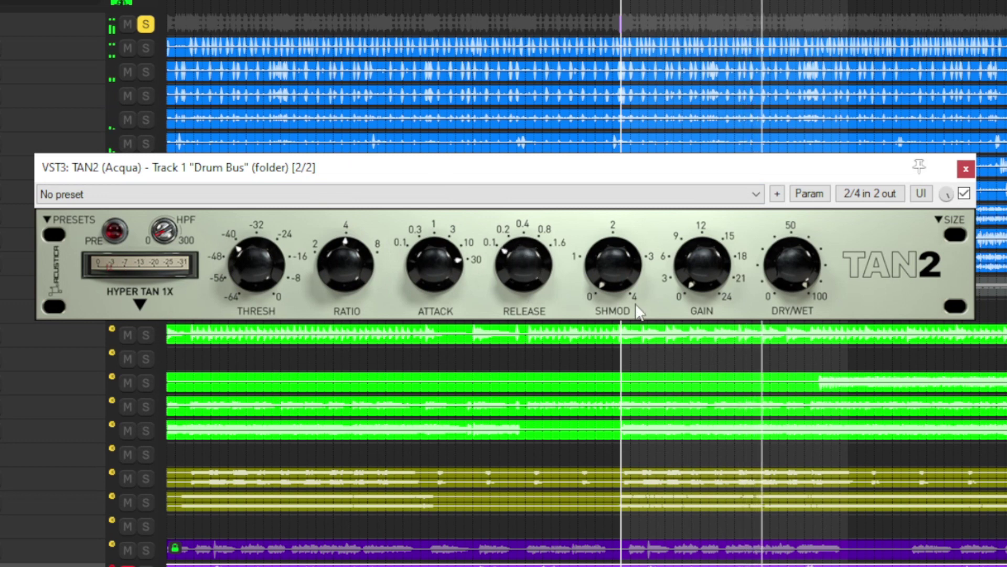
drag(613, 265, 614, 225)
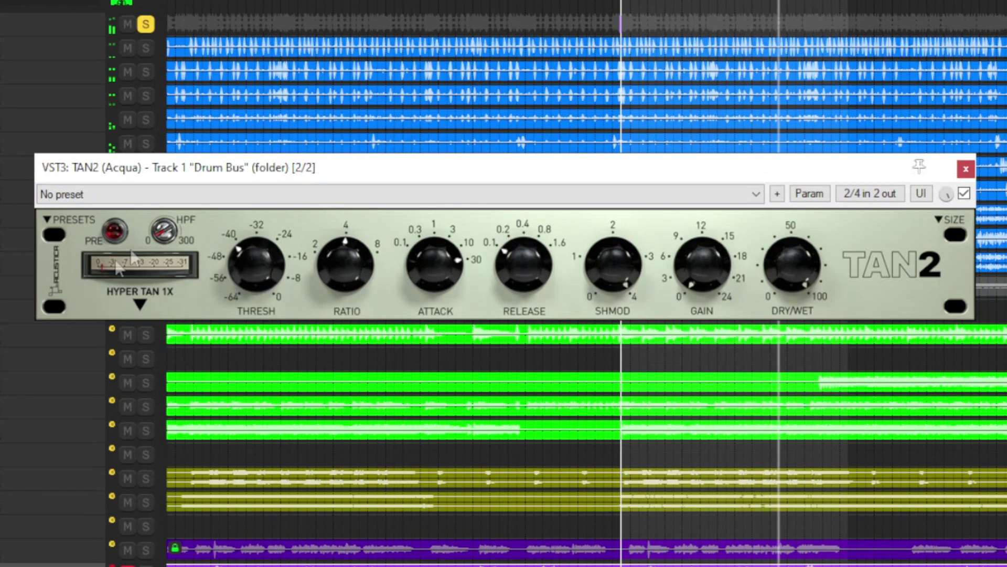
drag(614, 265, 616, 450)
mouse_move(701, 259)
mouse_down()
mouse_move(701, 244)
mouse_move(698, 254)
mouse_up()
Compare the drums with the compressor bypassed and active, and lower its threshold to about -48.
click(963, 194)
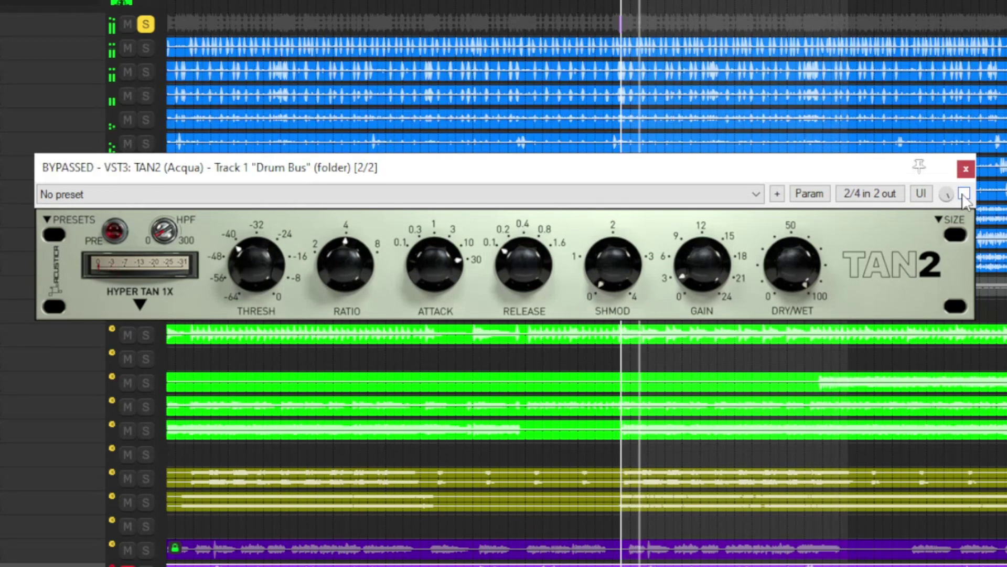
click(963, 194)
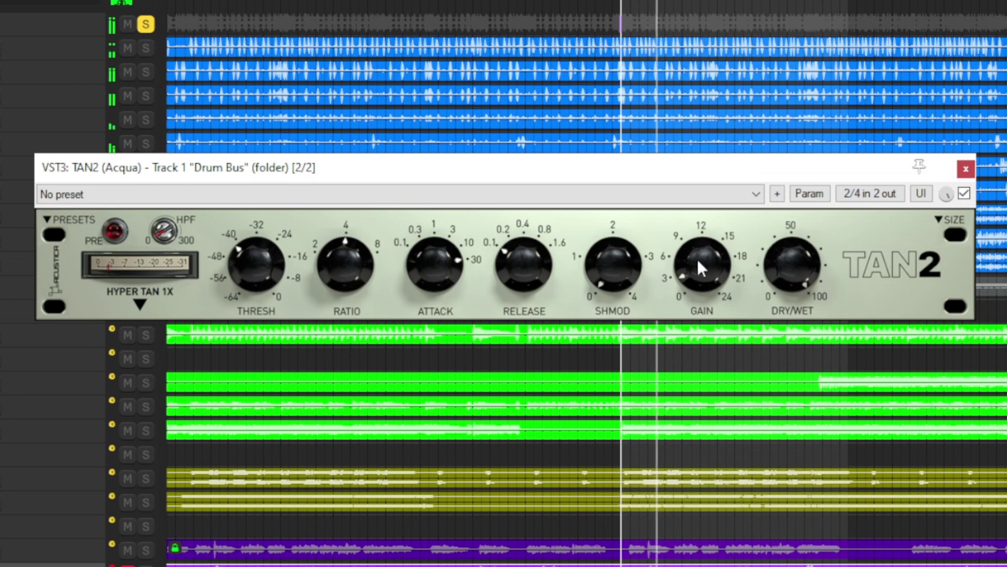
mouse_move(263, 267)
mouse_down()
mouse_move(260, 292)
mouse_move(259, 282)
mouse_up()
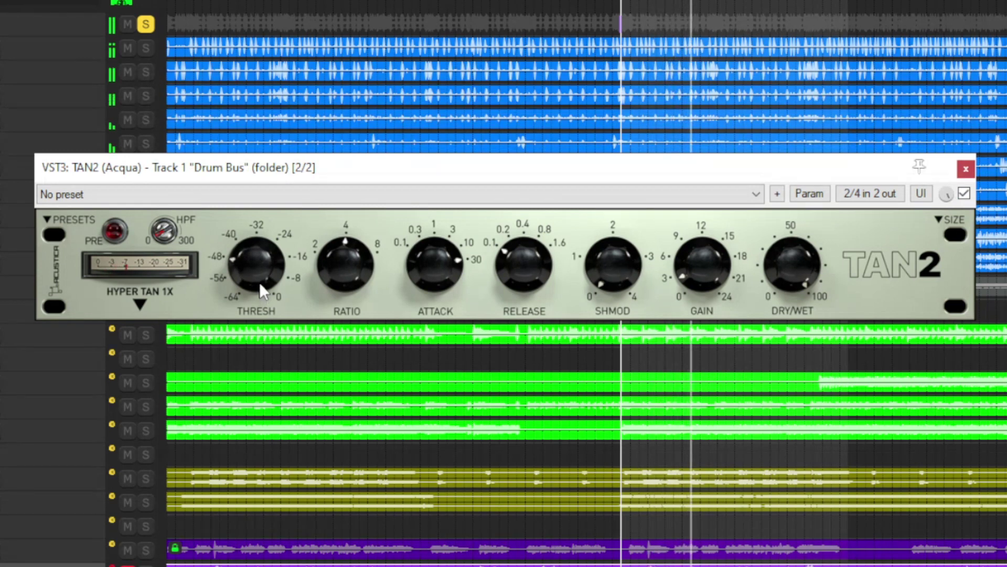
Compare uncompressed and compressed drums by sweeping dry/wet to 0 and back to 100, and by briefly bypassing the plug-in.
drag(814, 256, 801, 338)
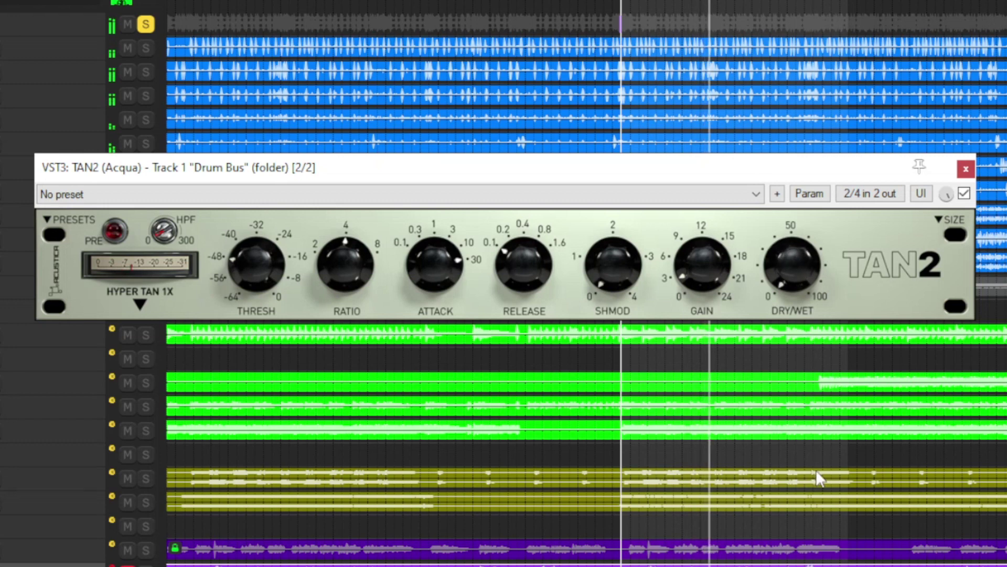
drag(824, 314, 794, 265)
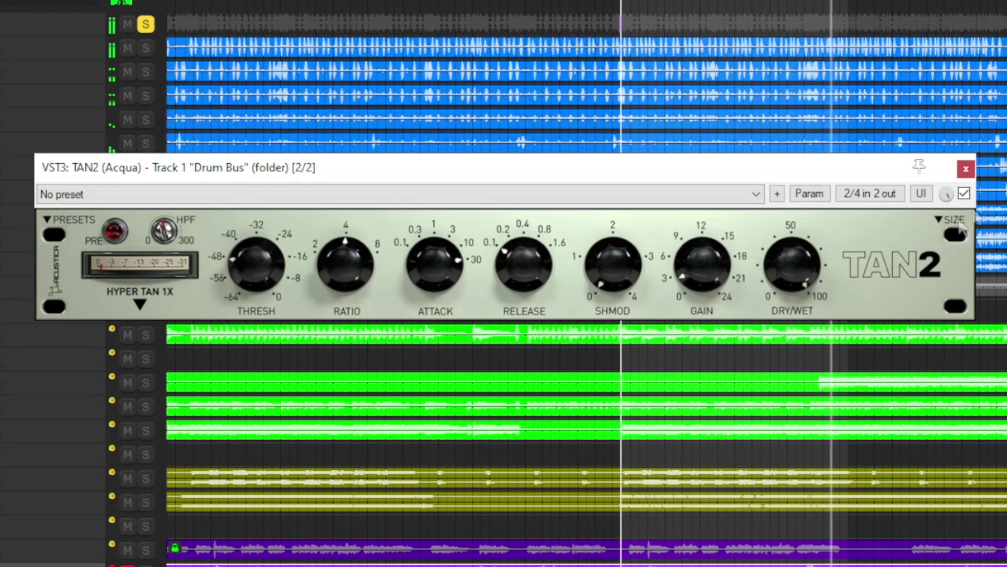
click(964, 193)
click(964, 194)
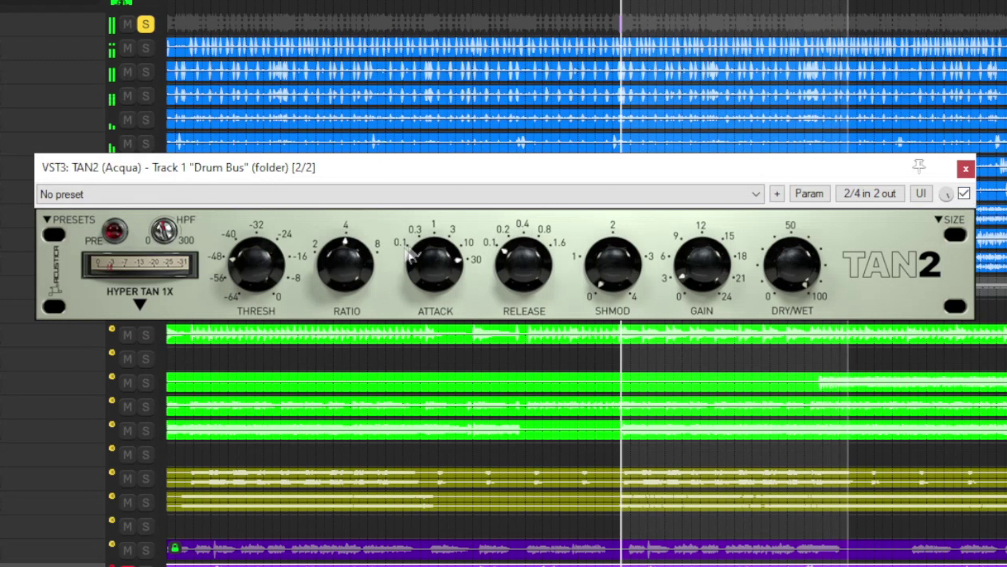
Raise the Drum Bus compressor's ratio and fine-tune its threshold.
drag(345, 260, 349, 179)
drag(272, 257, 267, 274)
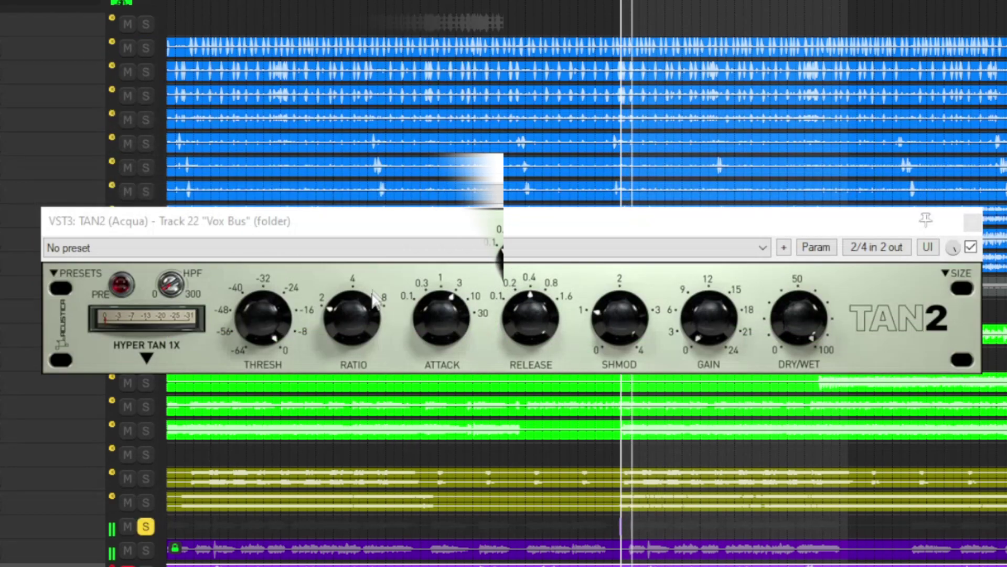
Set the Vox Bus compressor's threshold to about -48, ratio to 4 and attack to 1.
drag(270, 310, 262, 446)
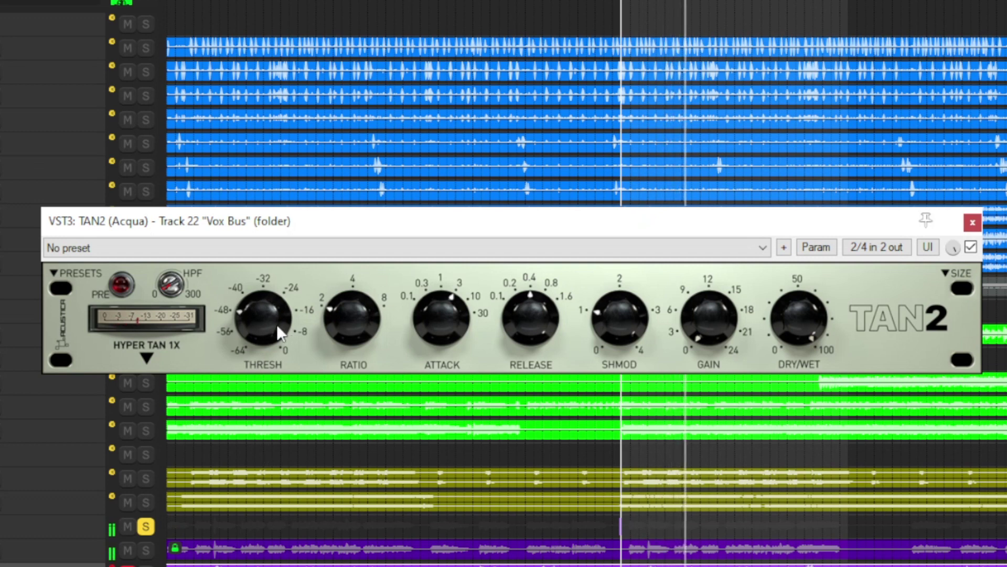
drag(363, 338, 373, 237)
drag(444, 312, 436, 341)
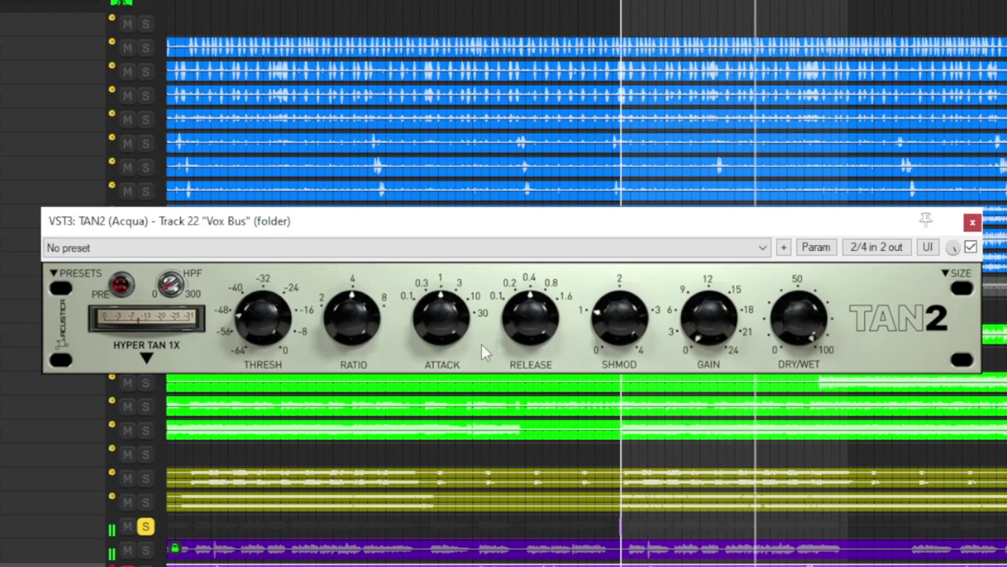
Set the Vox Bus compressor's release between 0.1 and 0.2, SHMOD to about 0 and gain to about 6.
drag(523, 315, 517, 407)
drag(640, 333, 652, 377)
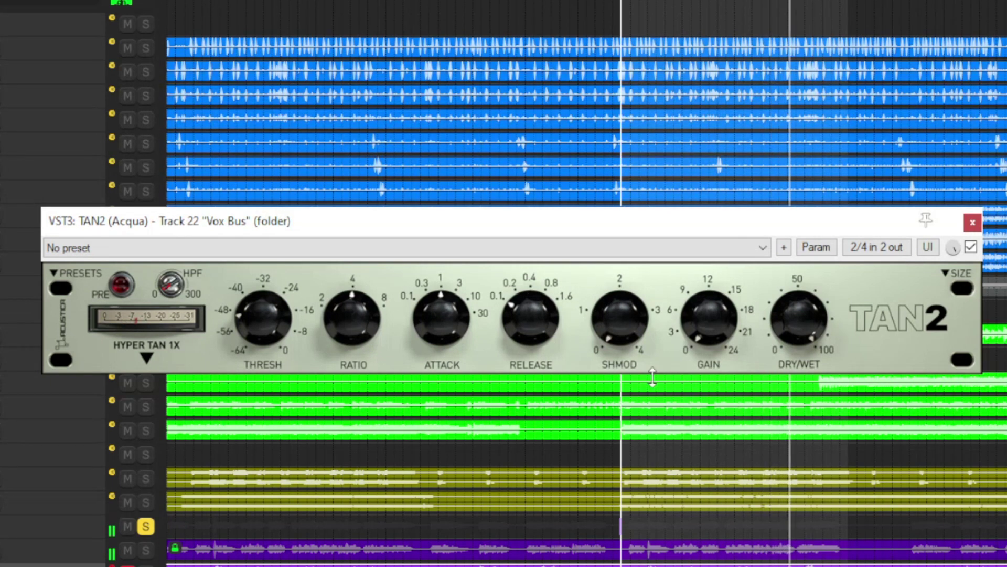
drag(695, 322, 694, 293)
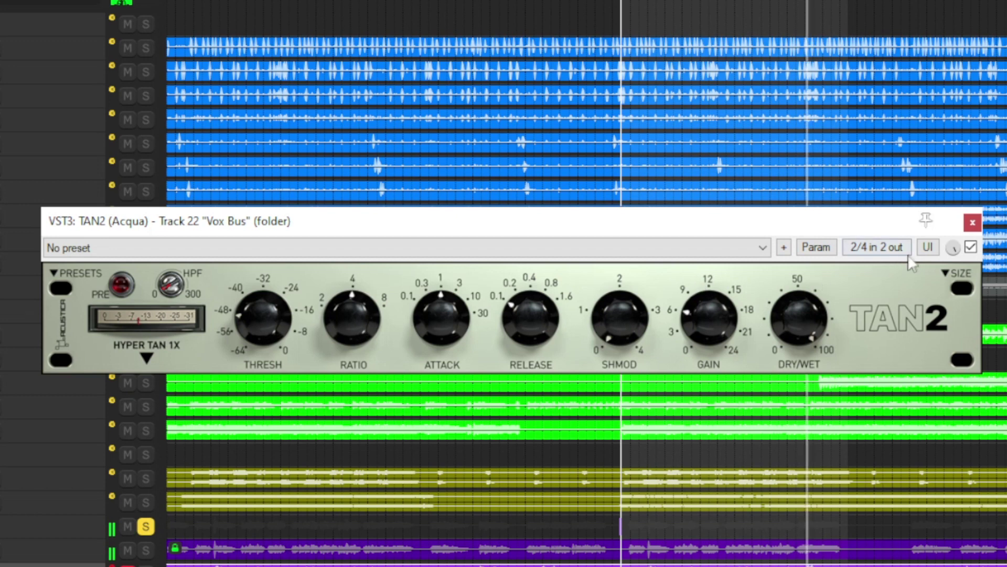
Compare the vocals with and without compression by toggling the Vox Bus compressor's bypass.
click(971, 247)
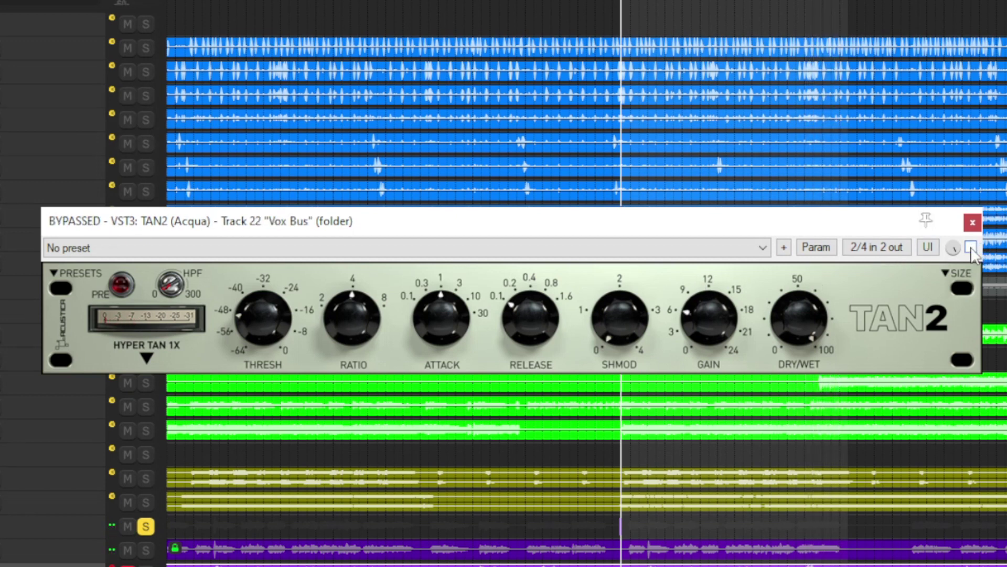
click(971, 247)
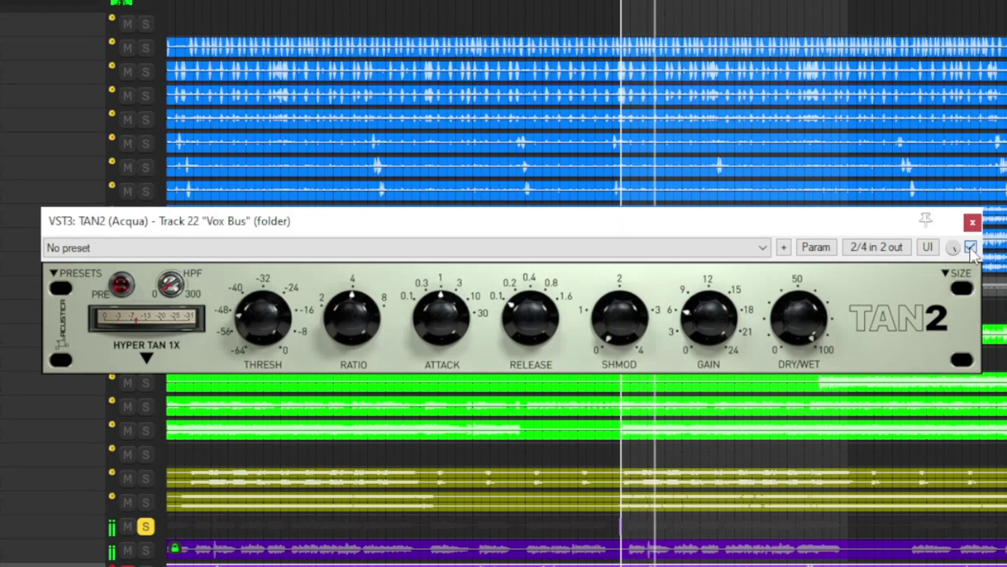
click(971, 247)
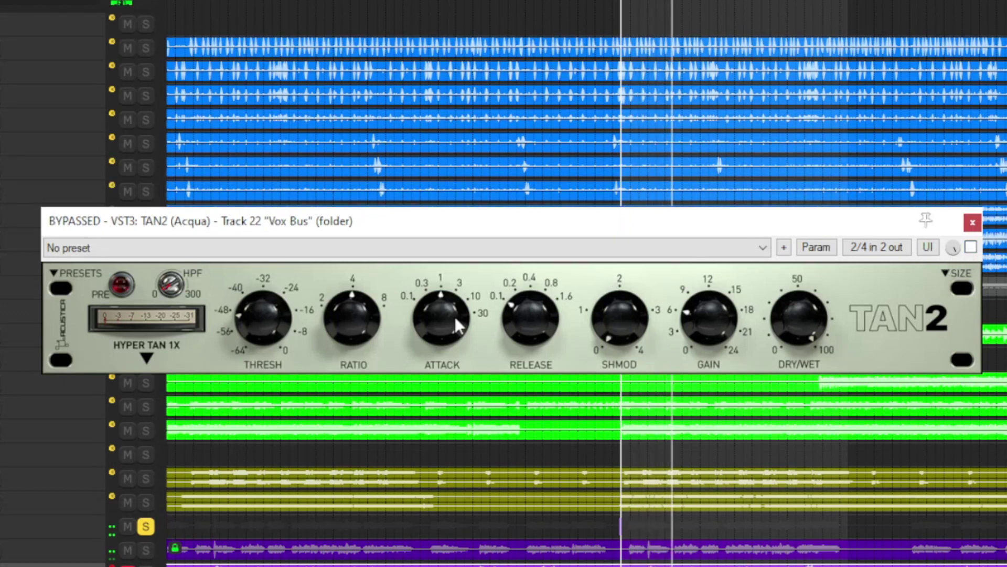
Shorten the Vox Bus compressor's attack to between 0.3 and 1, reactivate the plug-in and fine-tune SHMOD.
drag(448, 320, 444, 347)
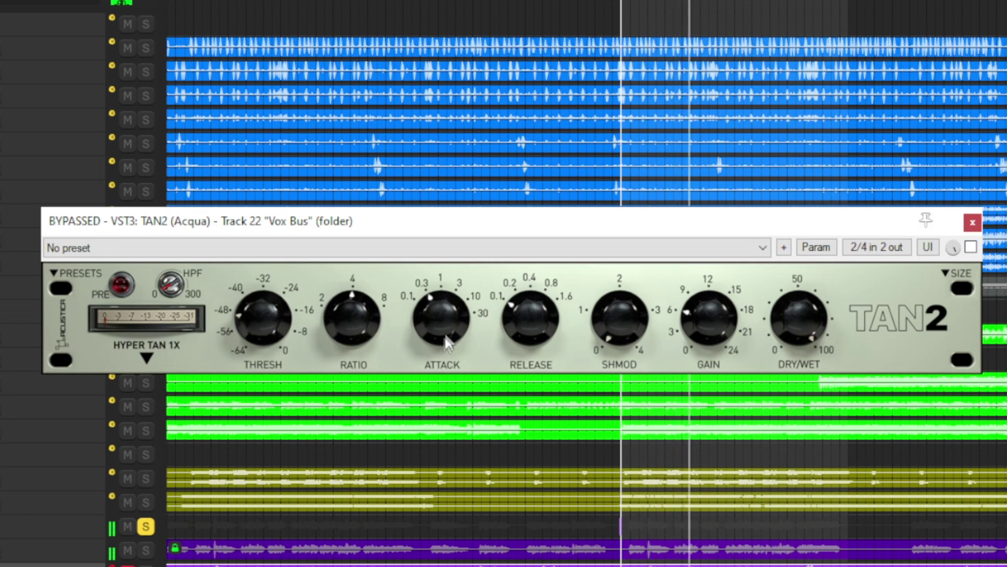
drag(639, 331, 604, 325)
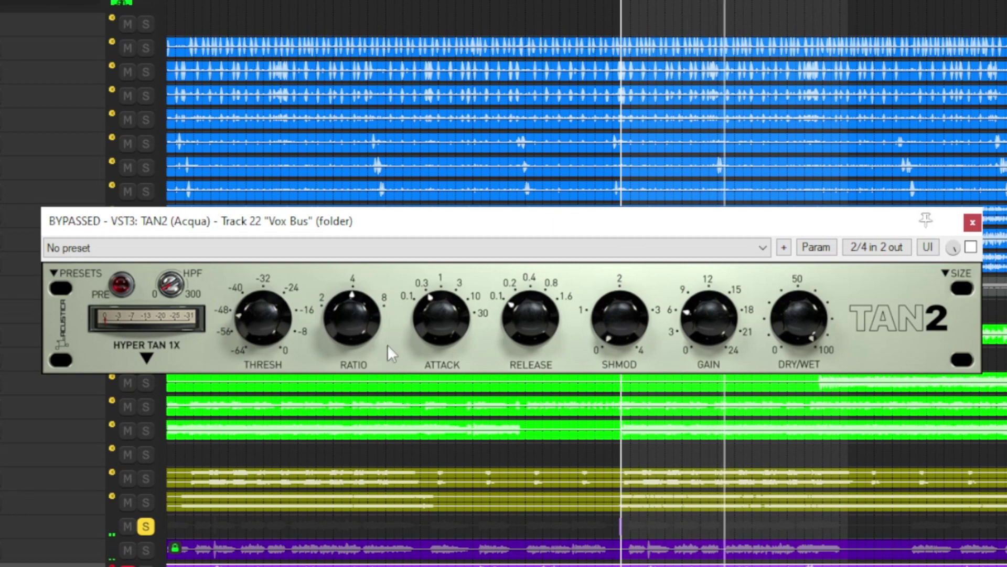
click(970, 246)
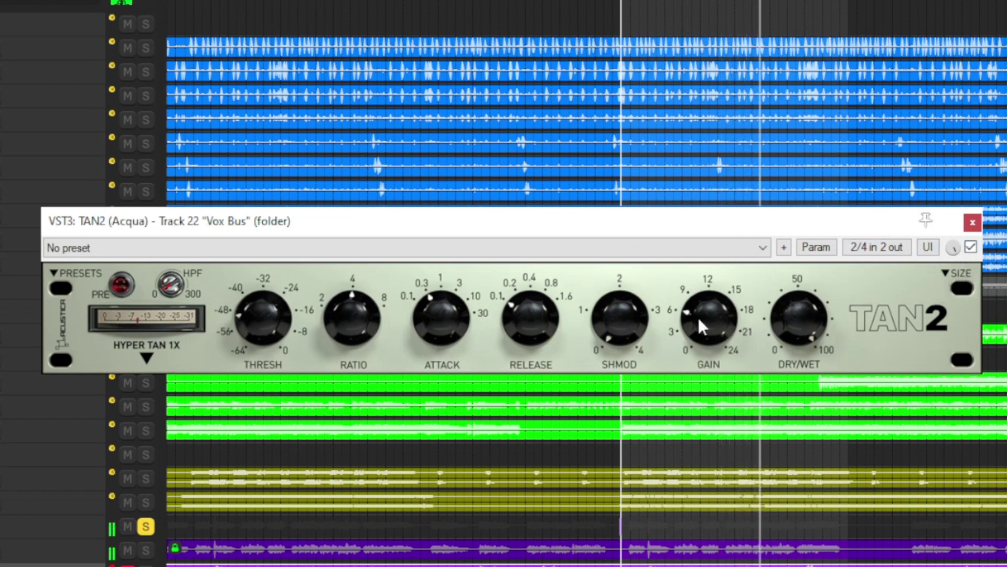
drag(624, 316, 624, 304)
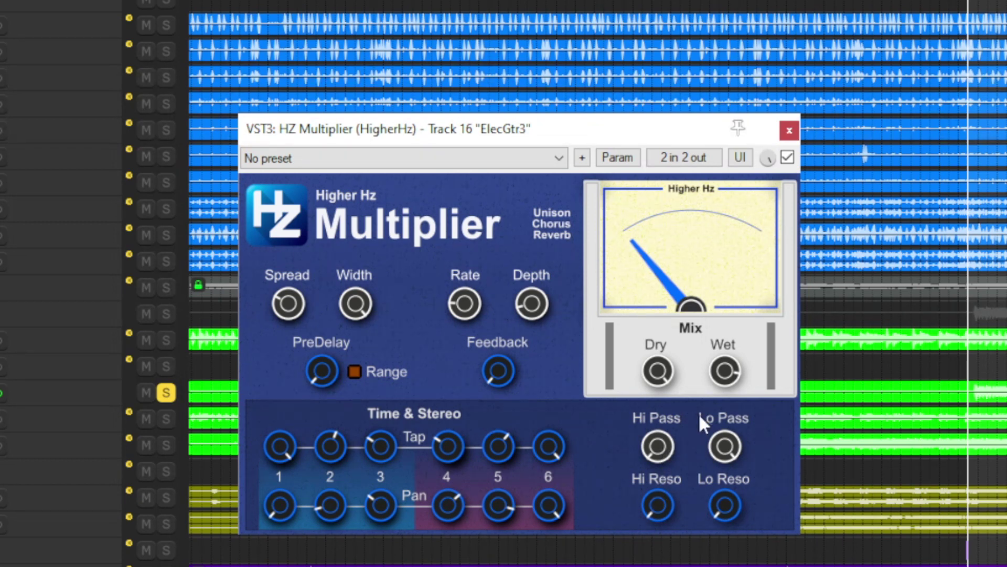
Compare the ElecGtr3 track with HZ Multiplier bypassed and active.
key(ctrl+b)
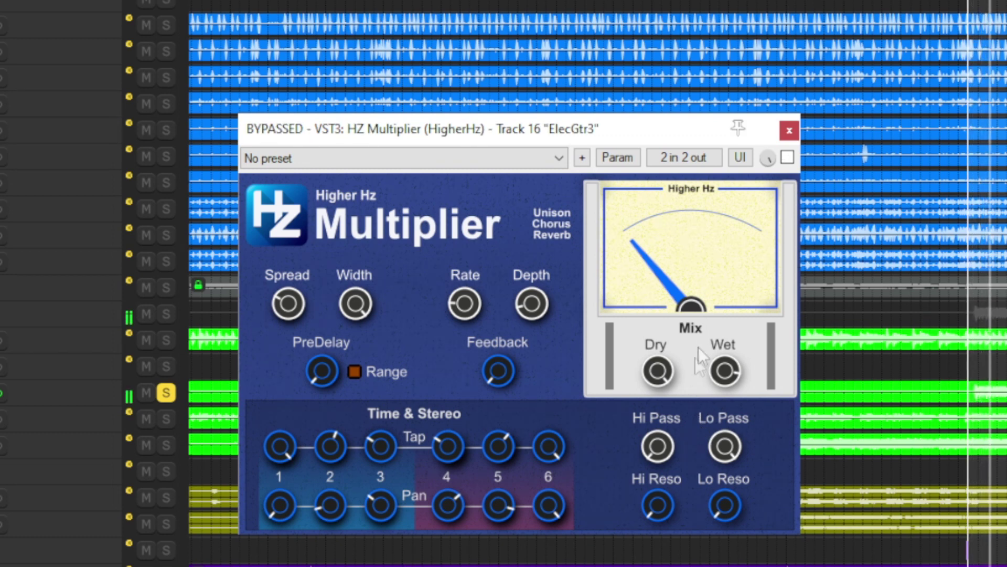
click(788, 159)
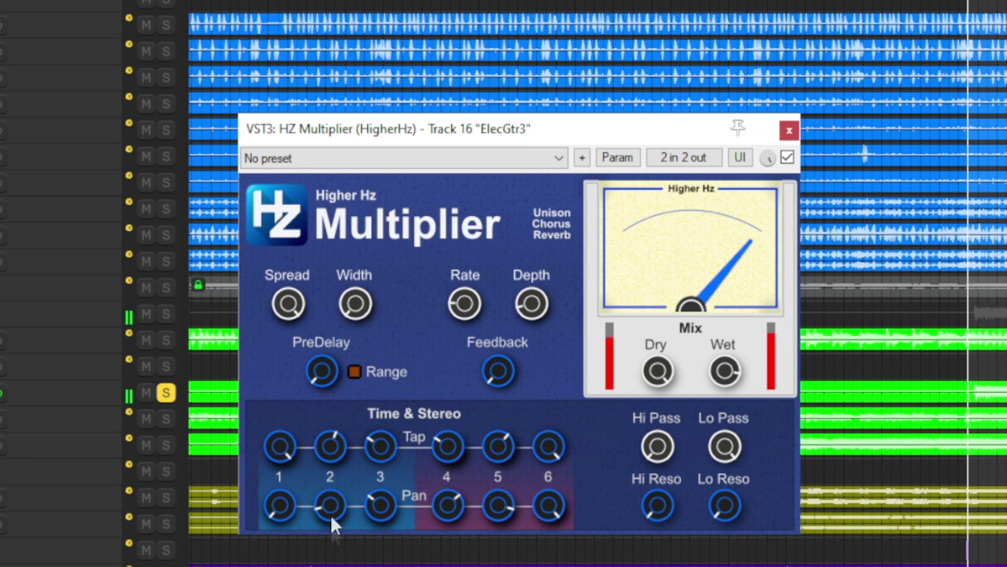
Raise HZ Multiplier's pre-delay close to maximum, rate and feedback to around mid-range, and depth to about a quarter.
drag(319, 387, 318, 201)
drag(467, 291, 469, 252)
mouse_move(535, 288)
mouse_down()
mouse_move(535, 174)
mouse_move(530, 278)
mouse_up()
drag(501, 349, 490, 244)
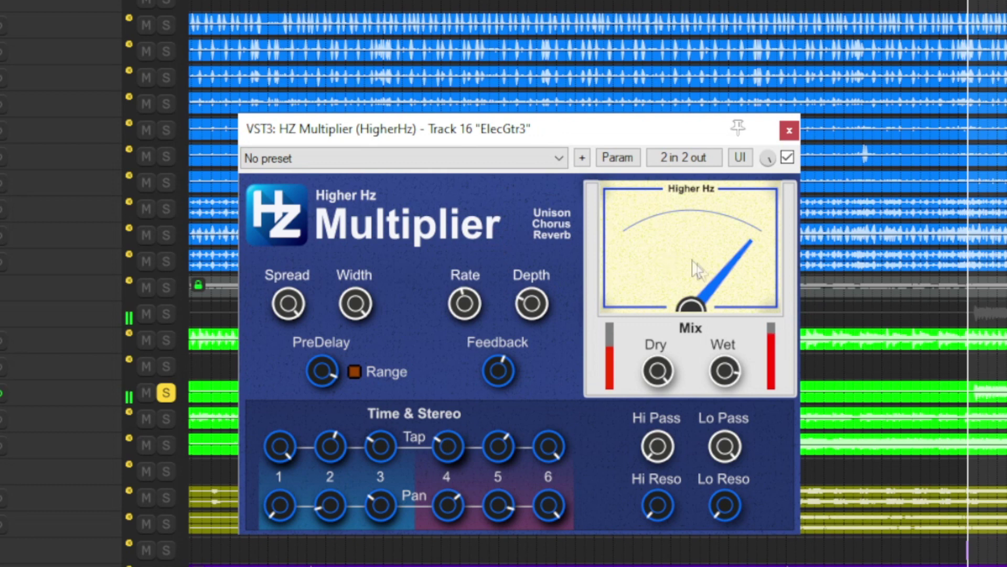
Toggle HZ Multiplier's bypass to compare the reworked guitar effect with the dry track.
click(786, 157)
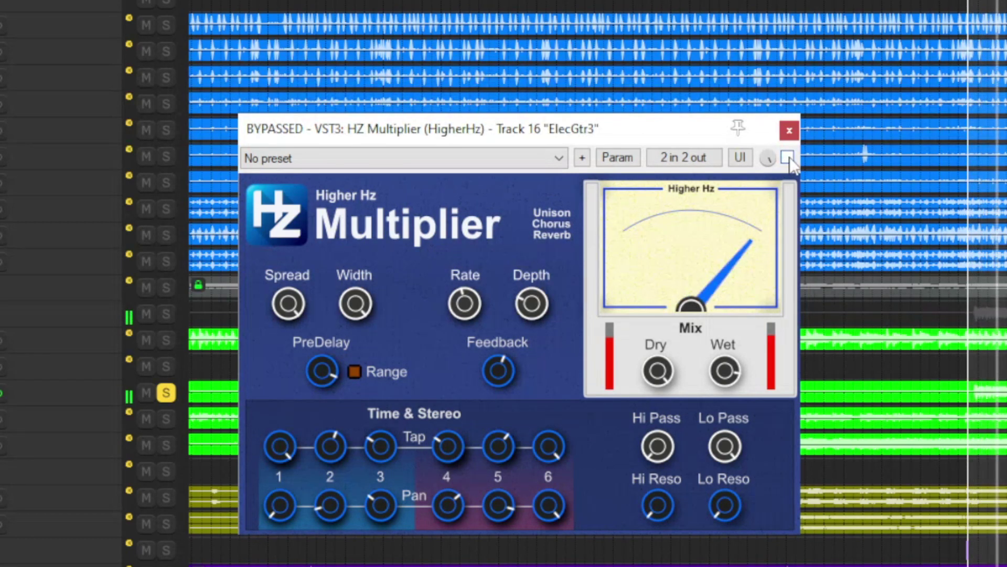
click(787, 157)
Reshape the delay taps: lower taps 1 and 6 and centre taps 3 and 4, checking the sound against bypass.
drag(280, 446, 279, 462)
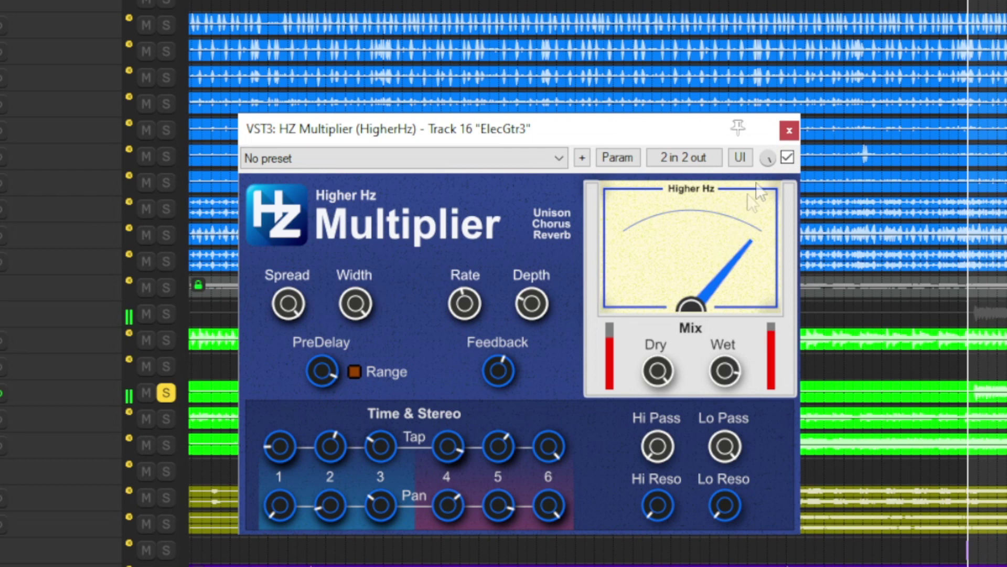
click(787, 158)
click(787, 157)
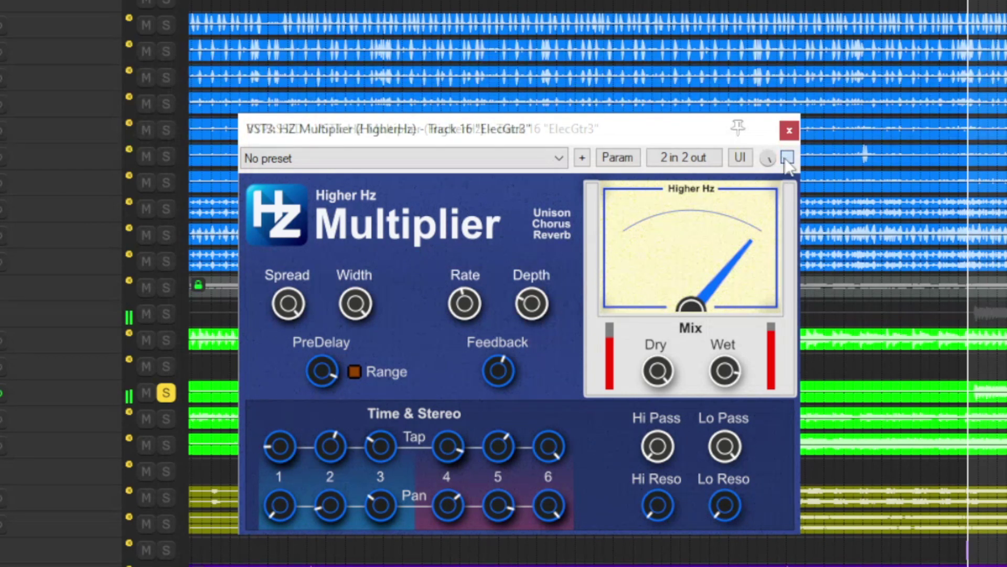
drag(448, 442, 383, 403)
drag(548, 446, 543, 493)
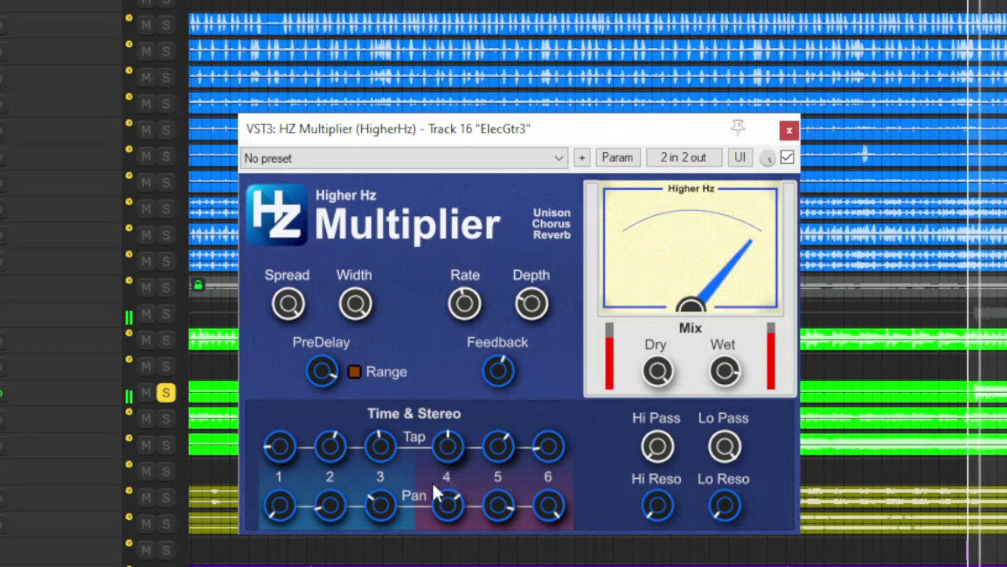
Pan delay taps 1 to 3 hard left and taps 4 to 6 hard right in HZ Multiplier, checking the sound against bypass.
drag(290, 505, 279, 423)
drag(448, 505, 447, 530)
drag(499, 505, 499, 530)
drag(330, 506, 338, 413)
drag(548, 505, 528, 398)
drag(498, 506, 460, 485)
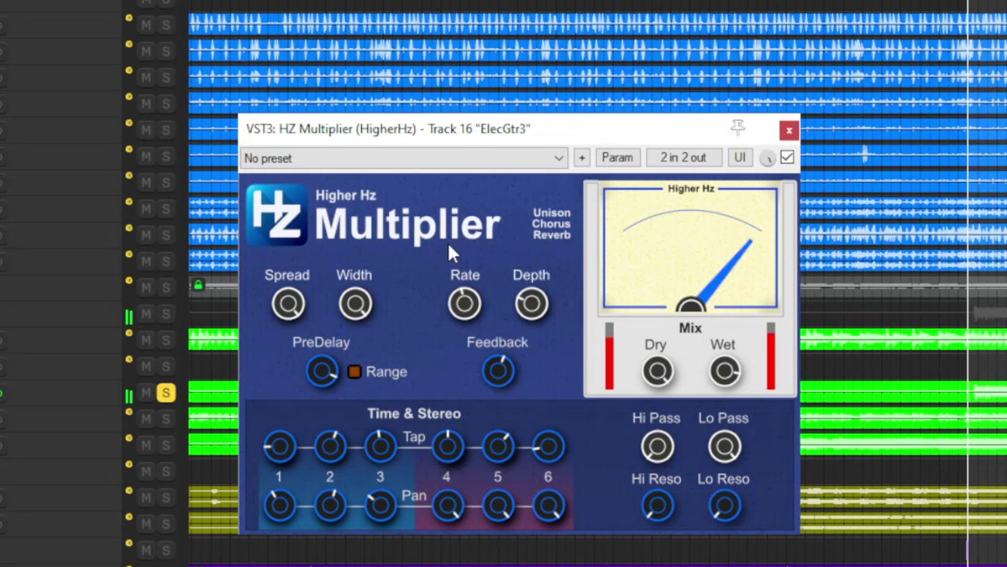
drag(380, 502, 380, 525)
drag(330, 505, 330, 525)
drag(279, 505, 279, 525)
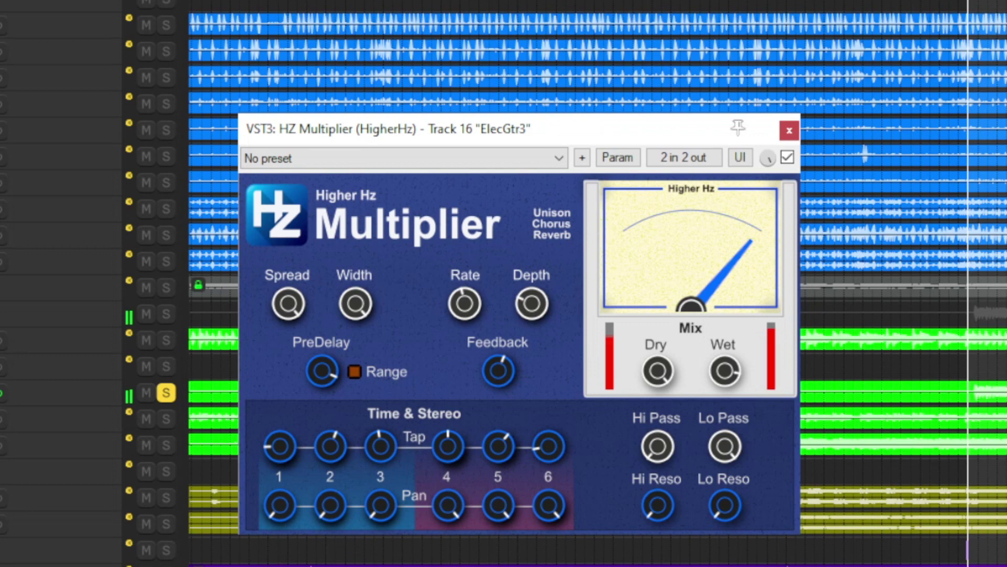
click(787, 158)
click(787, 159)
Bring HZ Multiplier's Hi Pass filter up and its Lo Pass filter down to around mid-range, easing the Hi Pass back slightly.
drag(658, 449, 657, 307)
drag(725, 449, 726, 564)
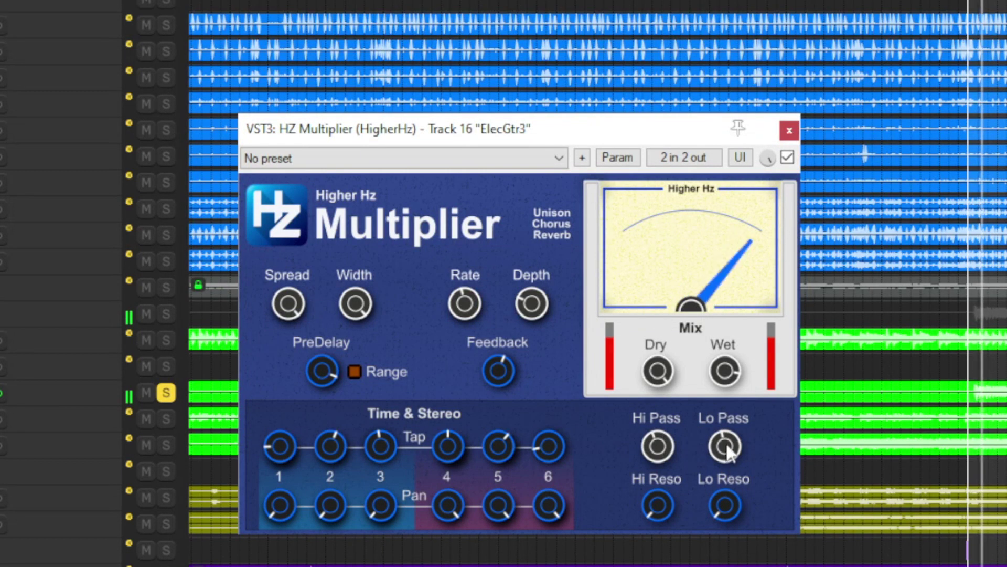
drag(655, 445, 653, 470)
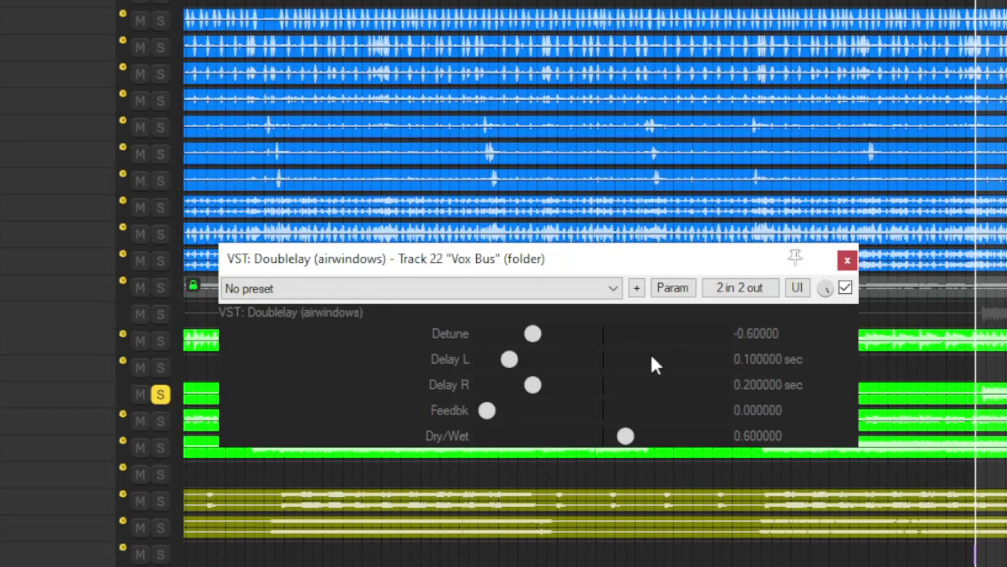
Activate Doublelay on the Vox Bus, set Detune to about 0.976 and Delay R to about 0.947 sec, and compare with bypass.
click(625, 436)
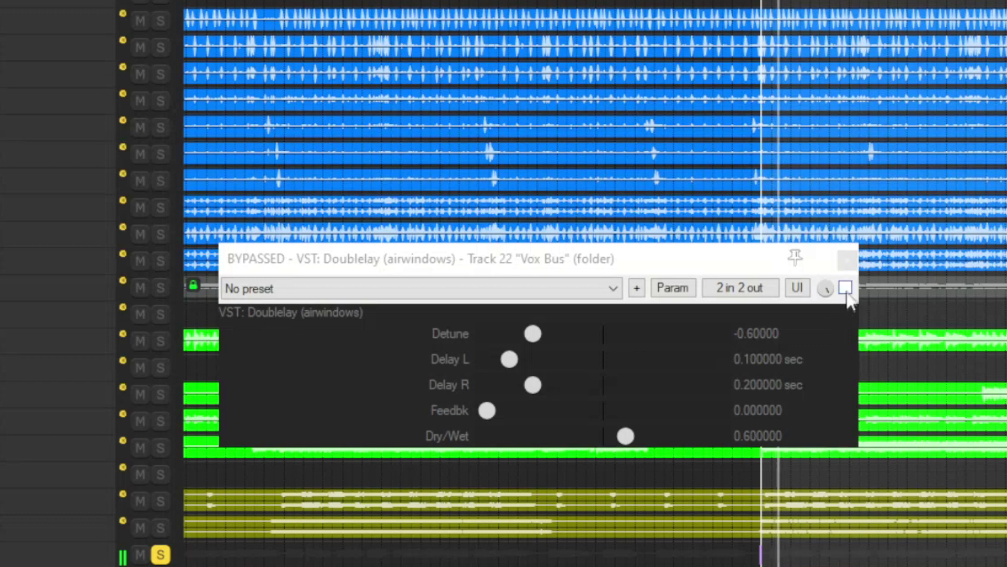
click(845, 287)
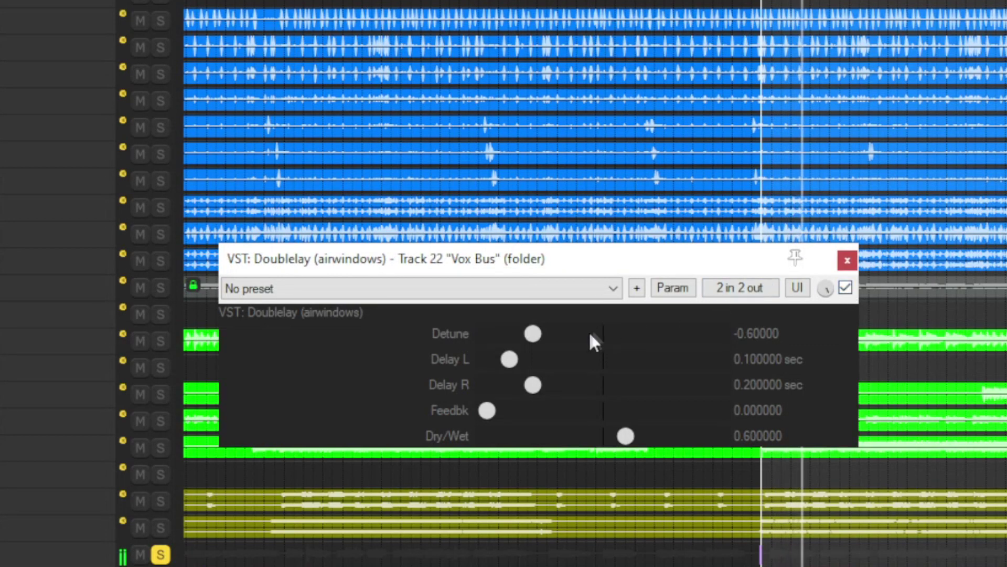
drag(540, 332, 793, 323)
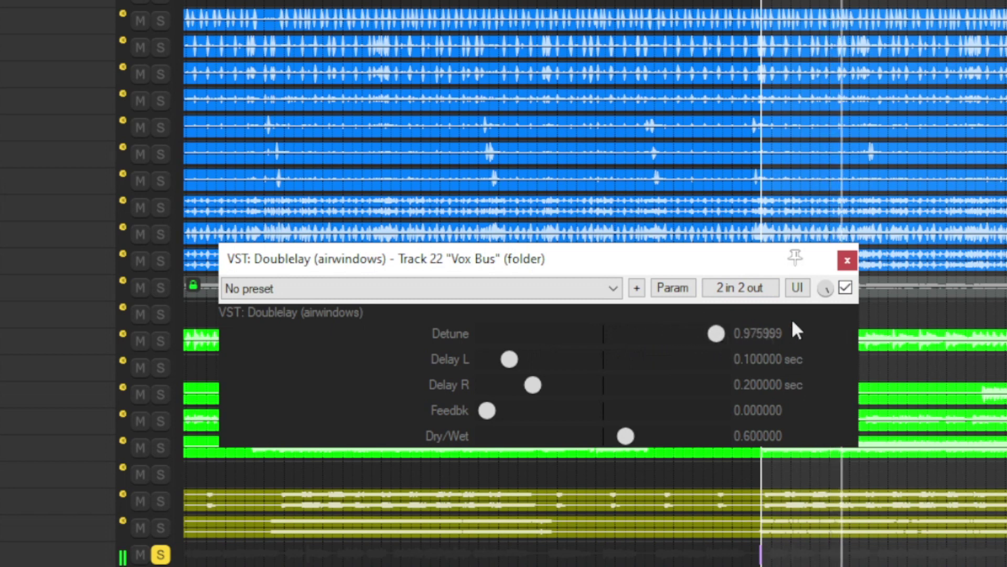
drag(534, 387, 709, 388)
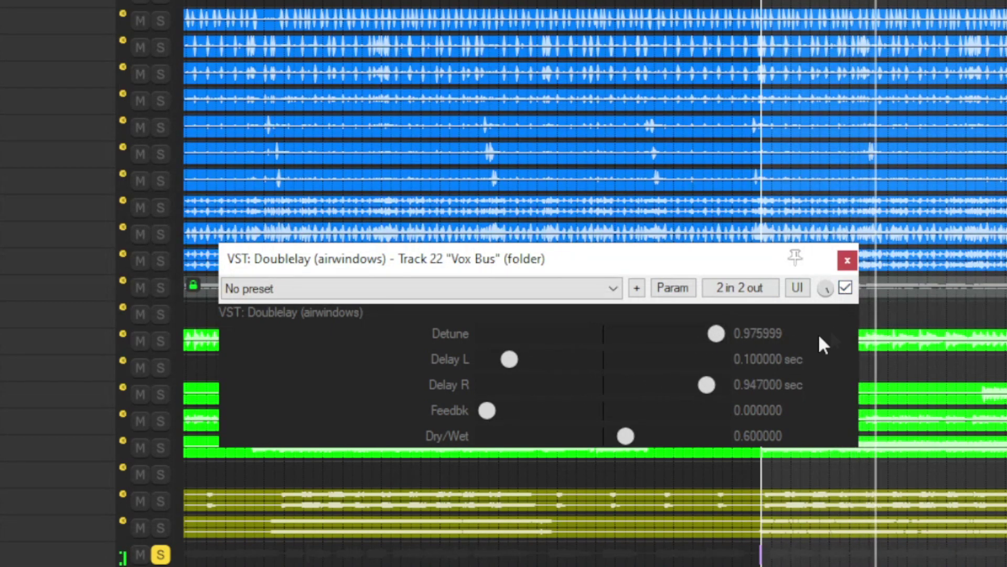
click(846, 289)
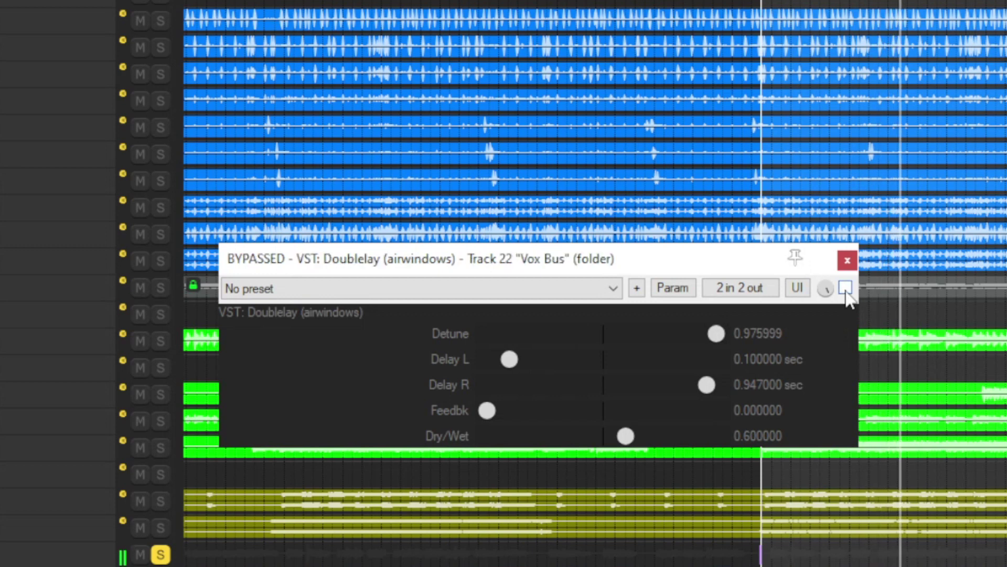
click(845, 288)
Set Doublelay's Detune to -1, Feedbk to 0.49, Dry/Wet to 0.43 and both delays to 0.5 sec.
drag(488, 411, 587, 439)
drag(717, 333, 285, 344)
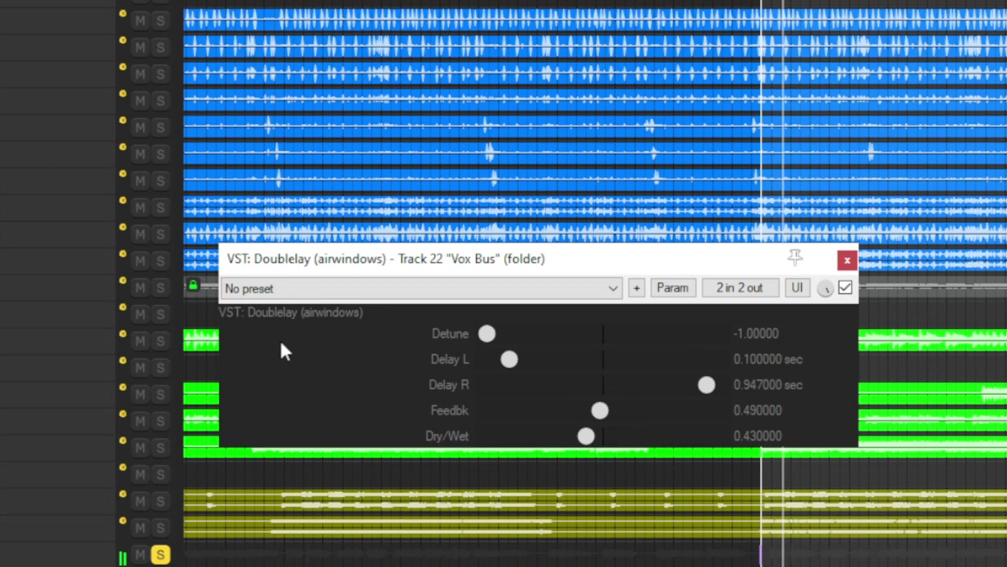
drag(511, 359, 530, 359)
drag(692, 386, 652, 385)
drag(559, 361, 607, 360)
drag(652, 385, 590, 362)
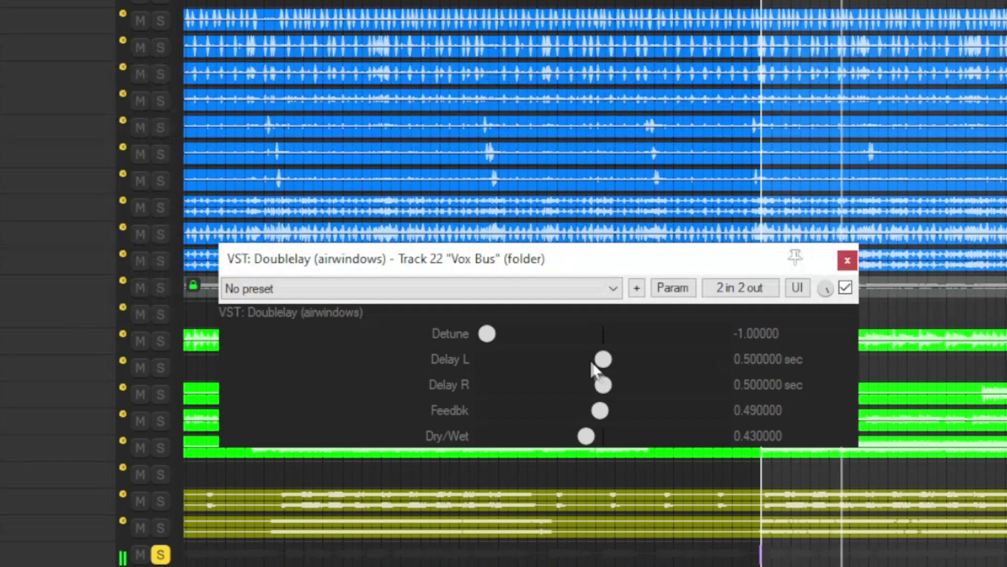
Raise Doublelay's Feedbk to about 0.774 and compare the vocal bus with the effect bypassed and active.
drag(603, 412, 670, 417)
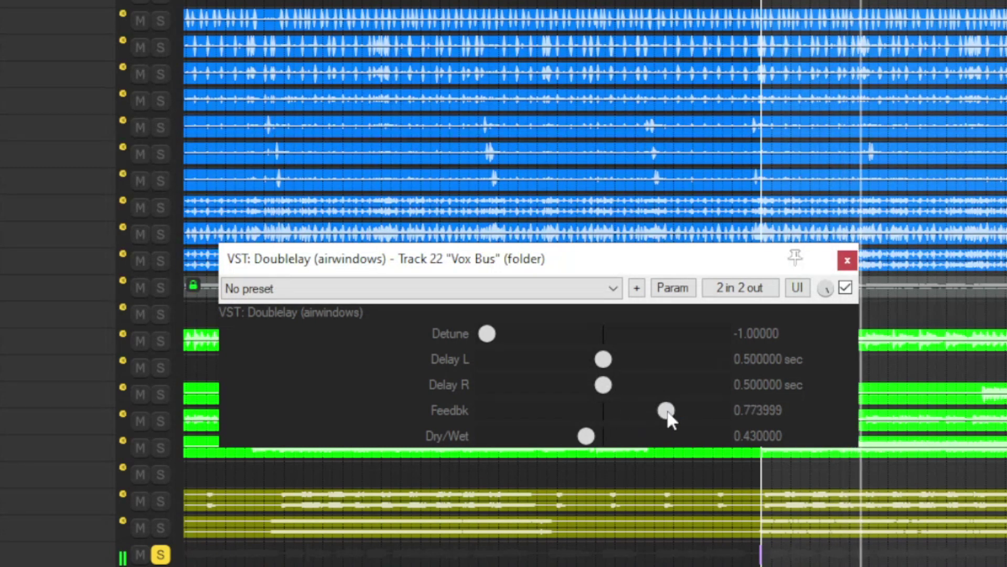
click(845, 287)
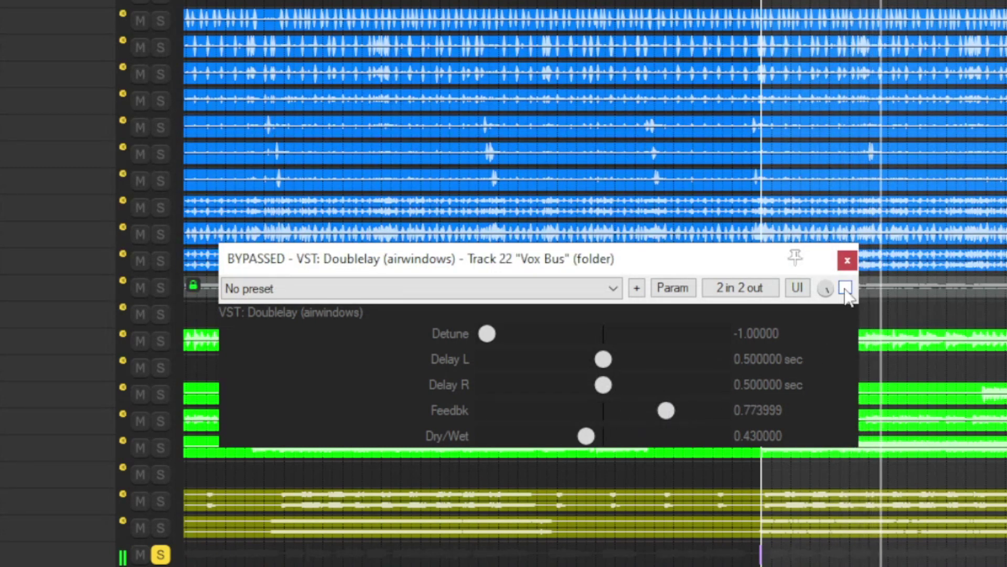
click(845, 287)
Lower Doublelay's Dry/Wet to 0.266, Feedbk to about 0.095 and Delay R to 0, and raise Delay L above 0.87 sec.
drag(586, 436, 549, 441)
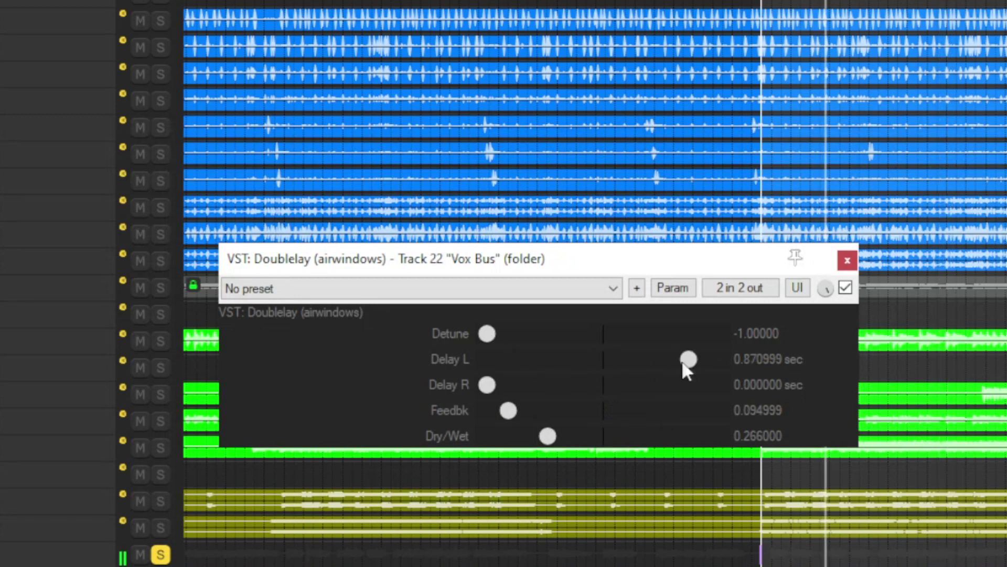
drag(684, 361, 720, 371)
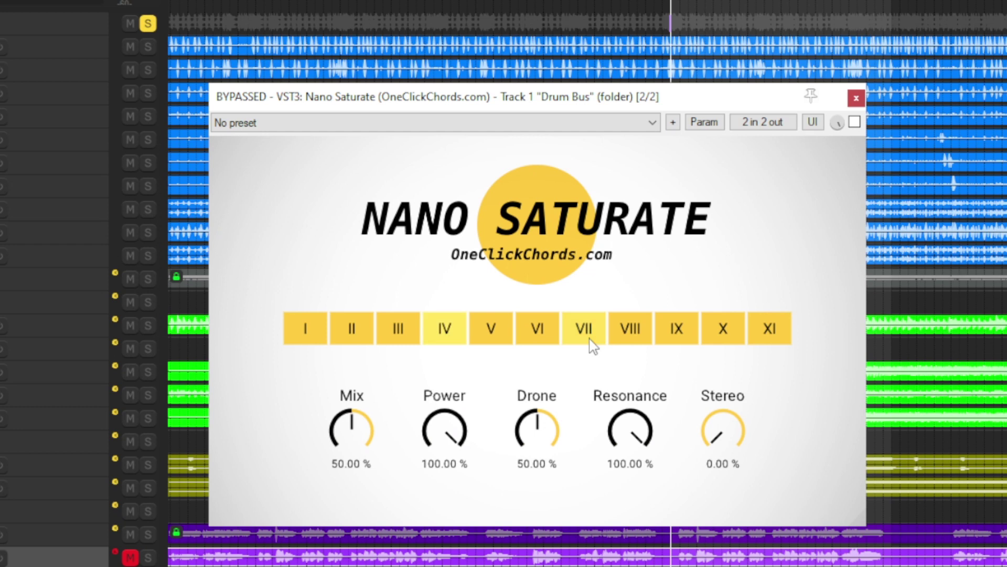
Play the Drum Bus with Nano Saturate active and audition saturation modes II through XI, returning to mode I.
key(space)
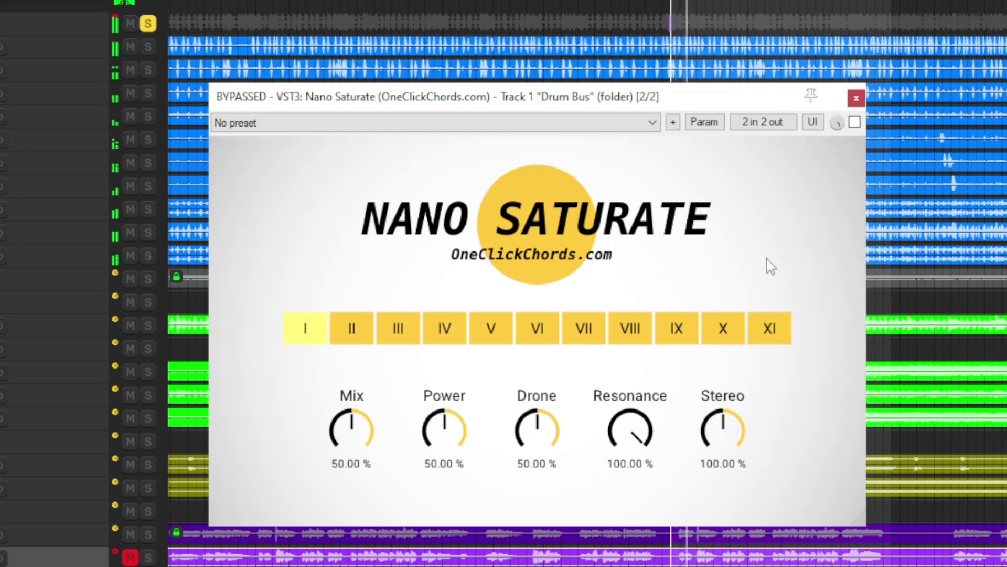
click(855, 123)
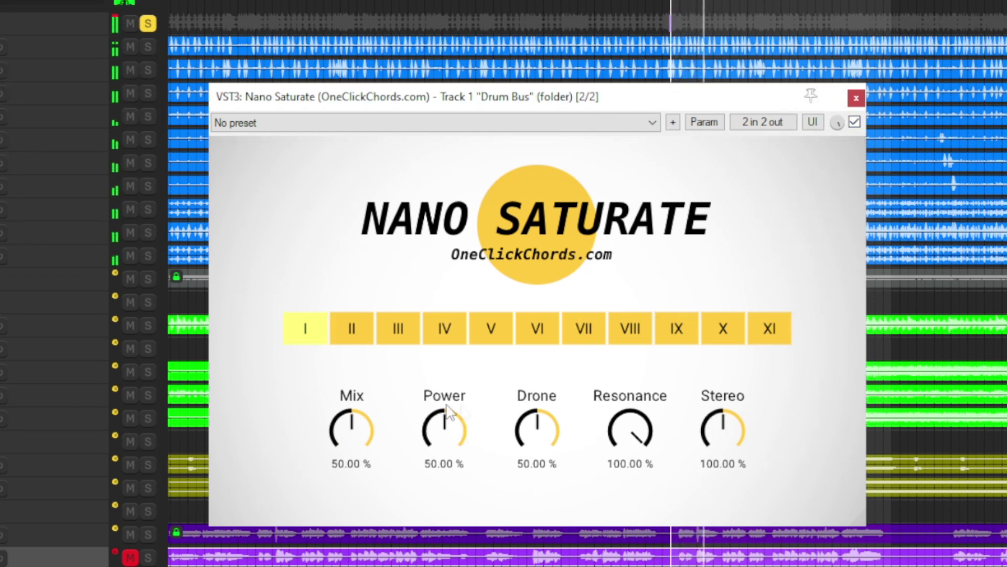
click(351, 336)
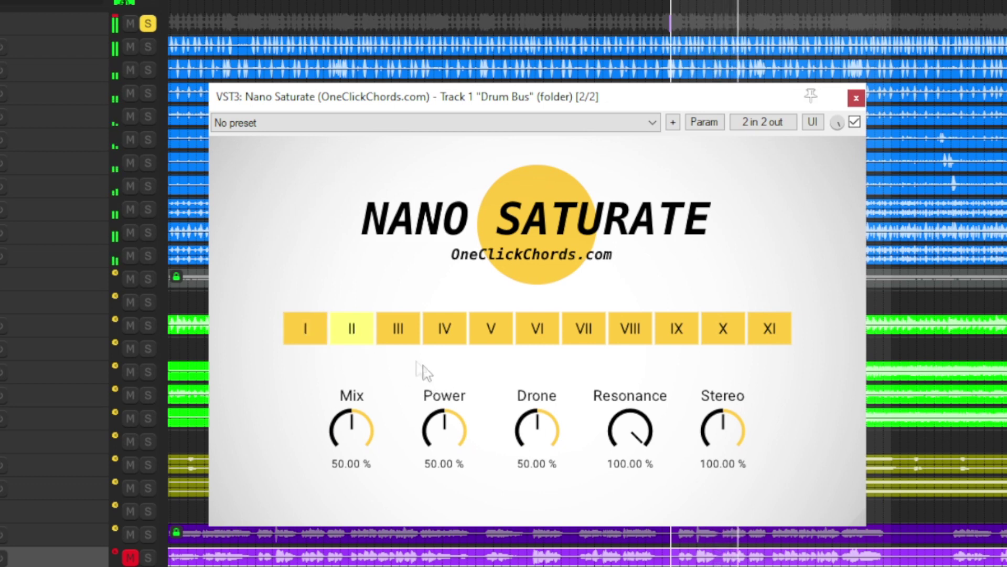
click(399, 335)
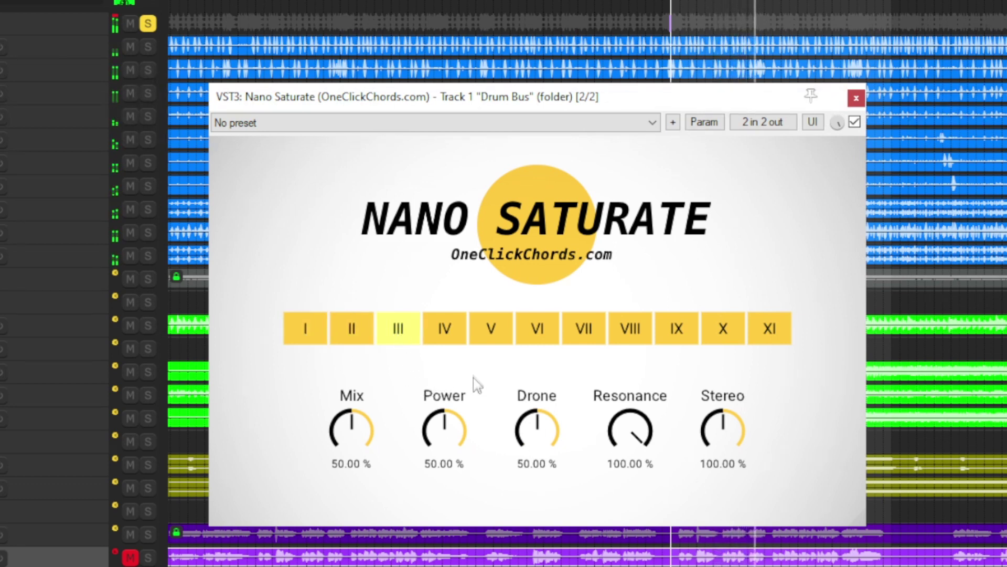
click(442, 330)
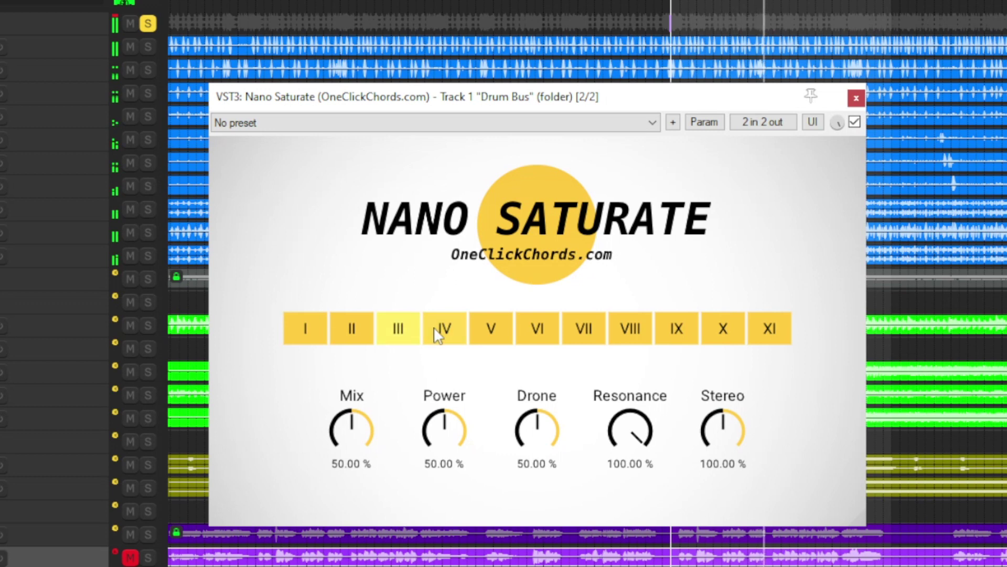
click(498, 337)
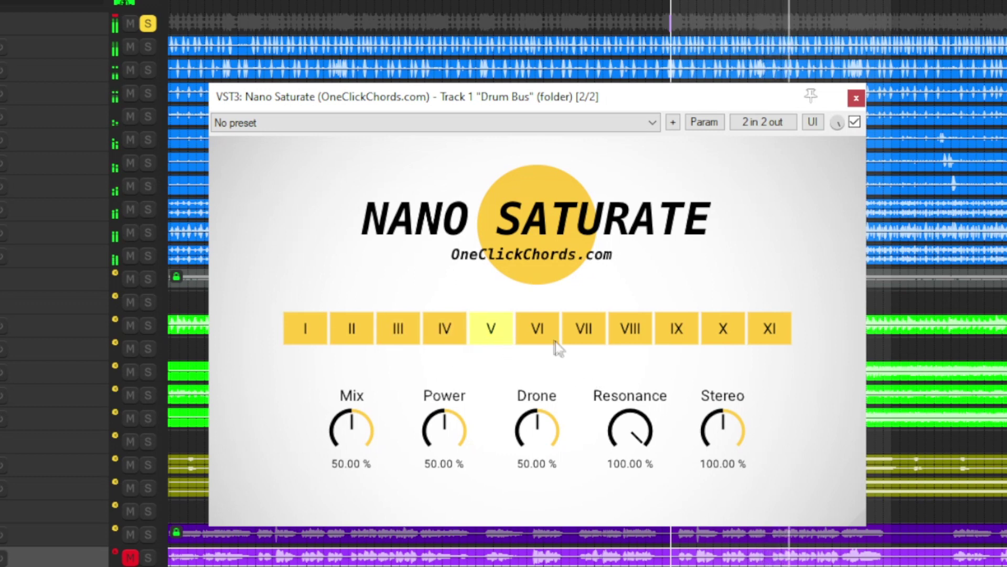
click(546, 340)
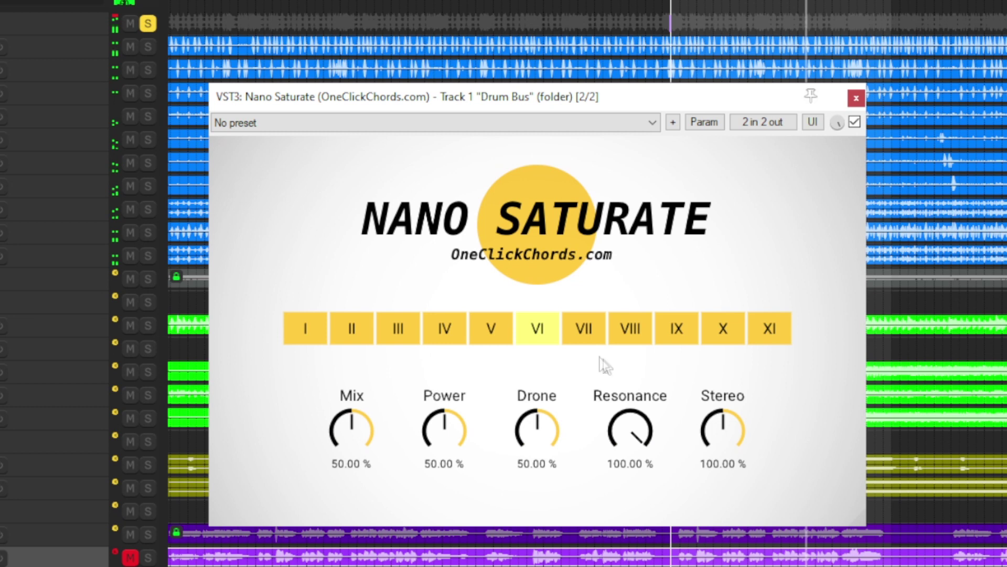
click(592, 337)
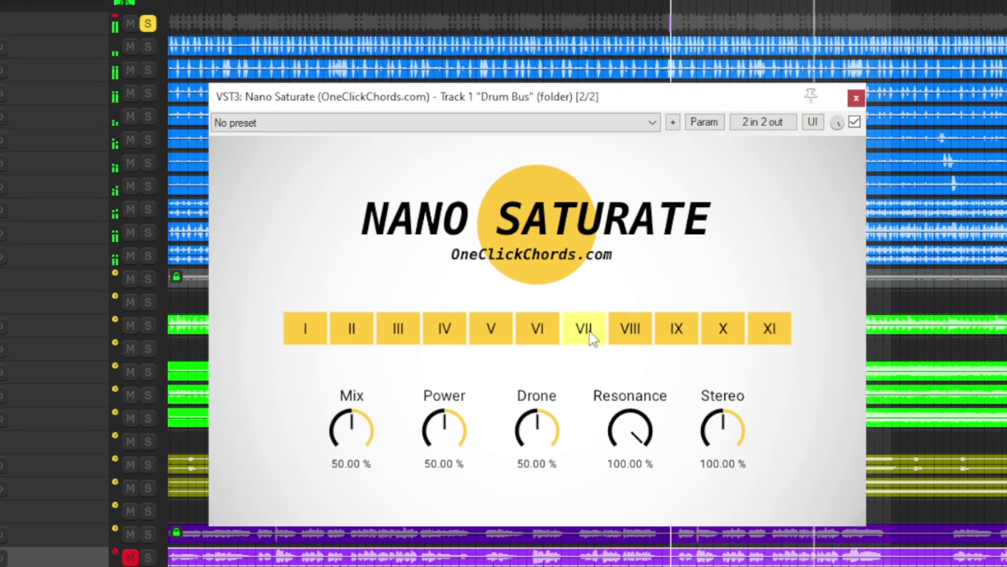
click(637, 337)
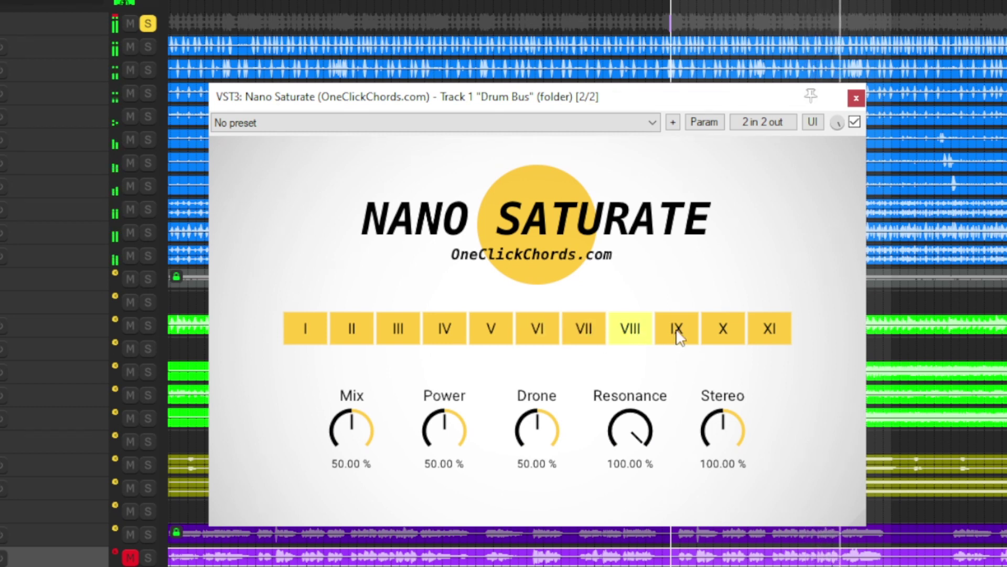
click(679, 335)
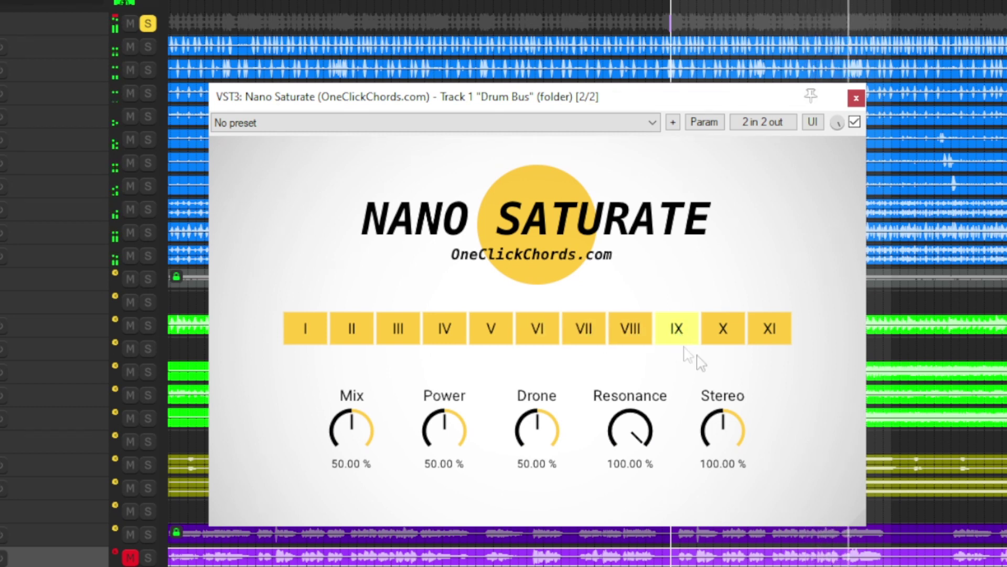
click(722, 325)
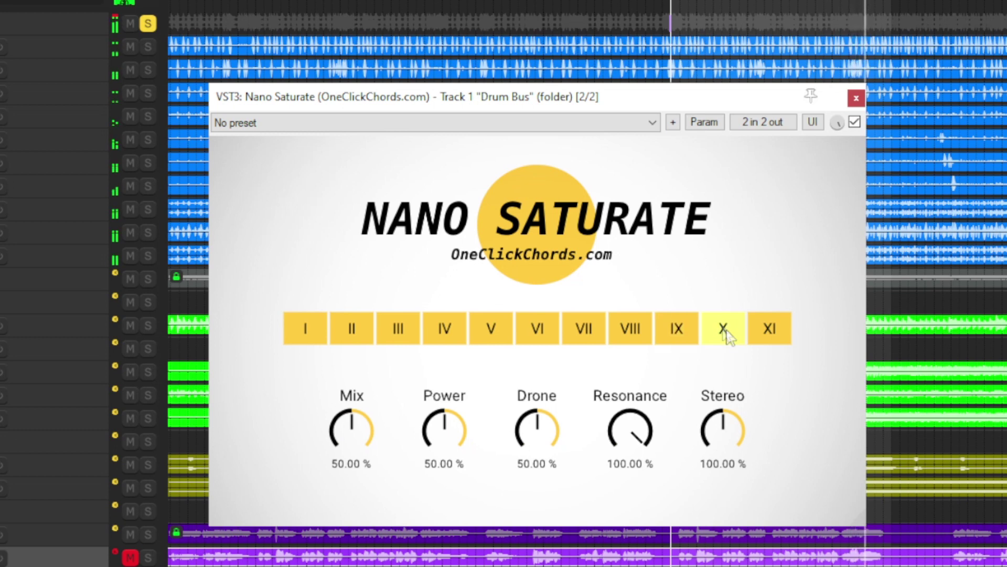
click(769, 331)
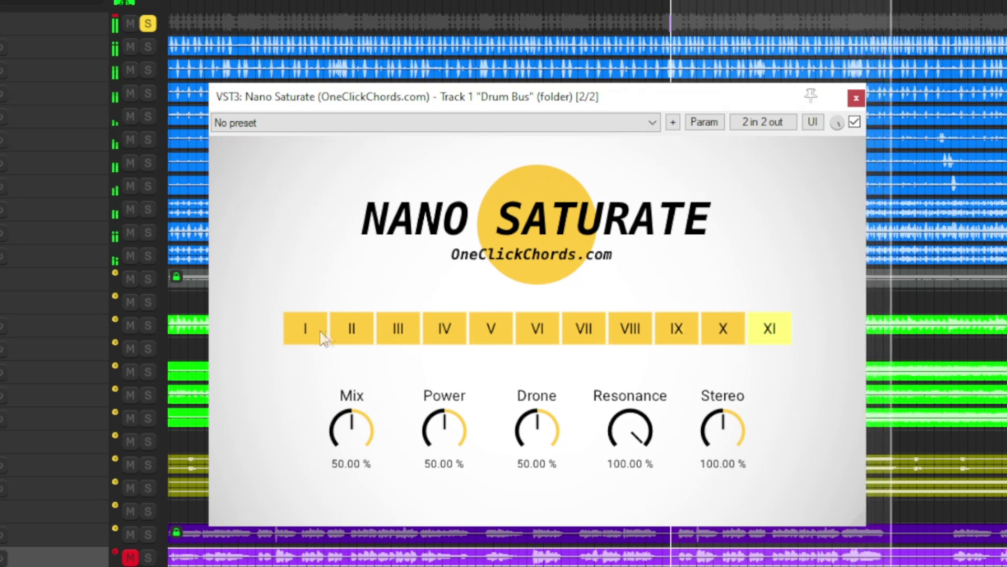
click(309, 331)
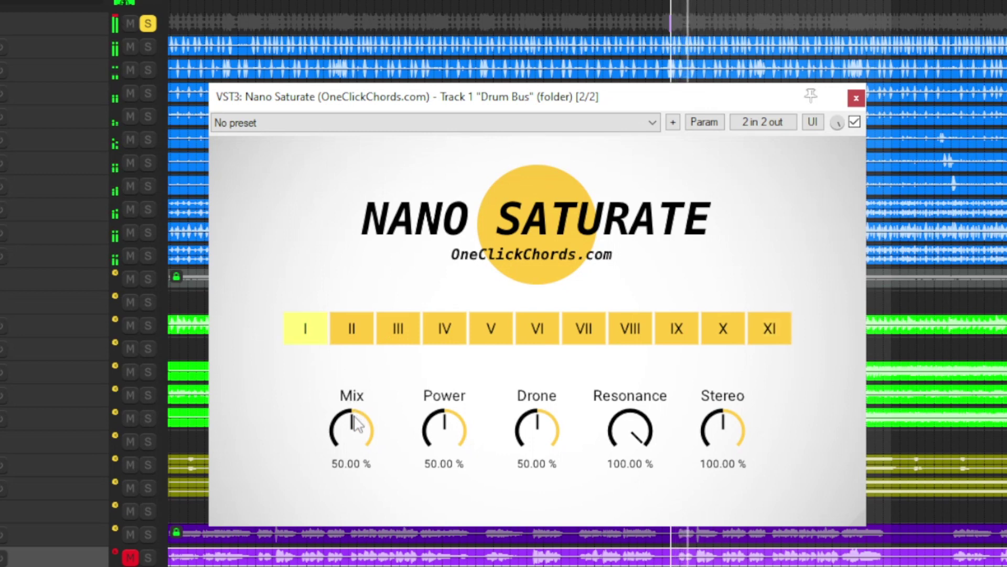
Set Nano Saturate's Mix to about 39%, Power to about 82%, Drone to about 82% and Resonance to about 26%.
mouse_move(352, 427)
mouse_down()
mouse_move(351, 483)
mouse_move(351, 423)
mouse_up()
drag(435, 435, 435, 408)
drag(346, 445, 346, 450)
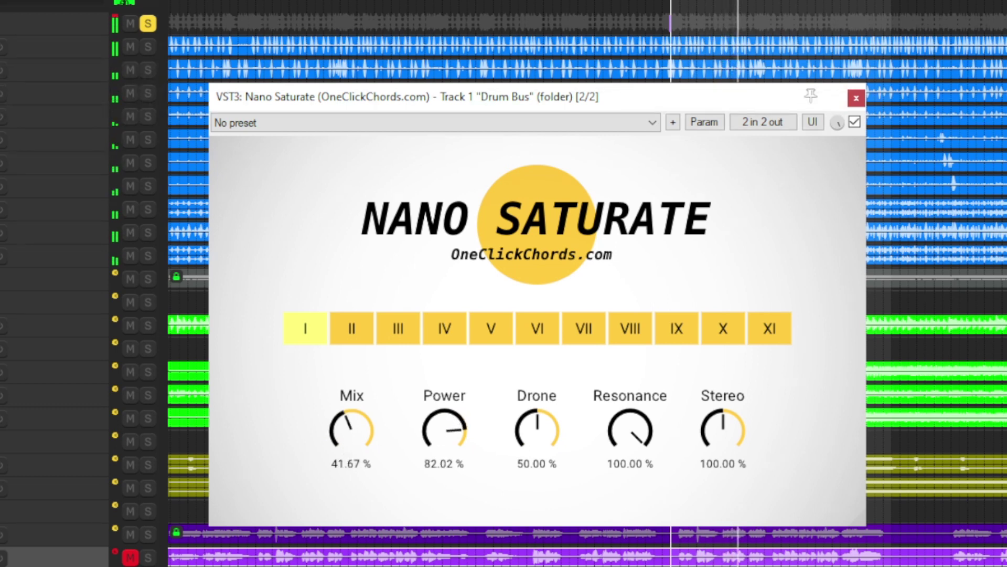
drag(630, 429, 629, 453)
mouse_move(537, 429)
mouse_down()
mouse_move(537, 449)
mouse_move(537, 421)
mouse_up()
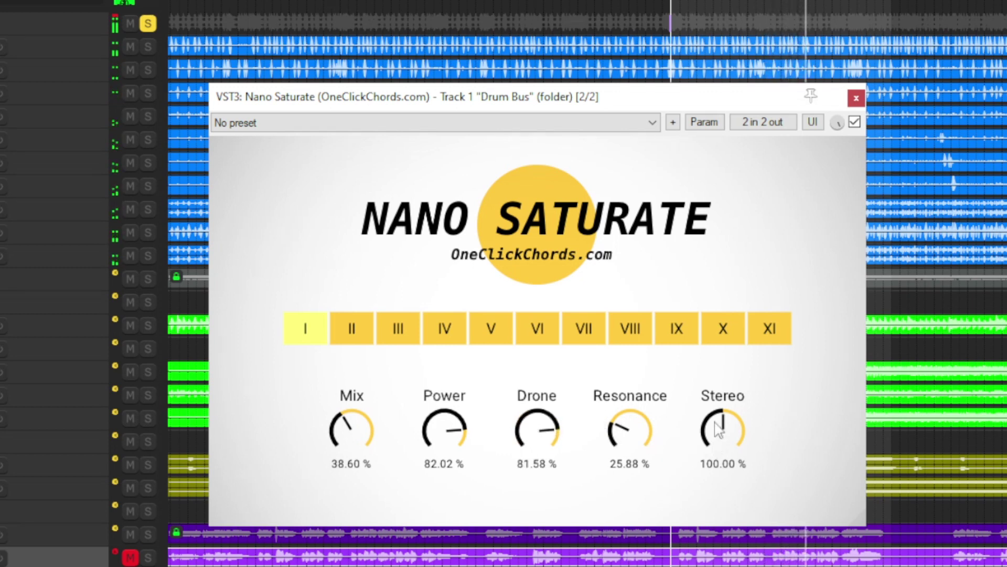
Compare Nano Saturate's Stereo at 0% and 200% on the drums, setting Power to about 54% and Mix to about 36% or higher.
drag(719, 430, 719, 467)
drag(351, 423, 352, 430)
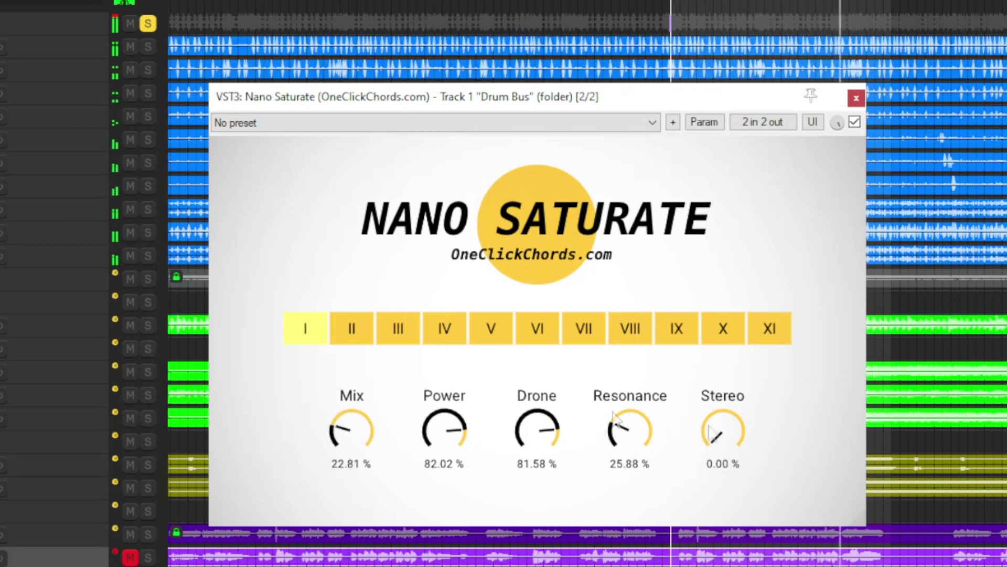
drag(351, 430, 352, 429)
drag(460, 442, 461, 456)
drag(723, 430, 723, 410)
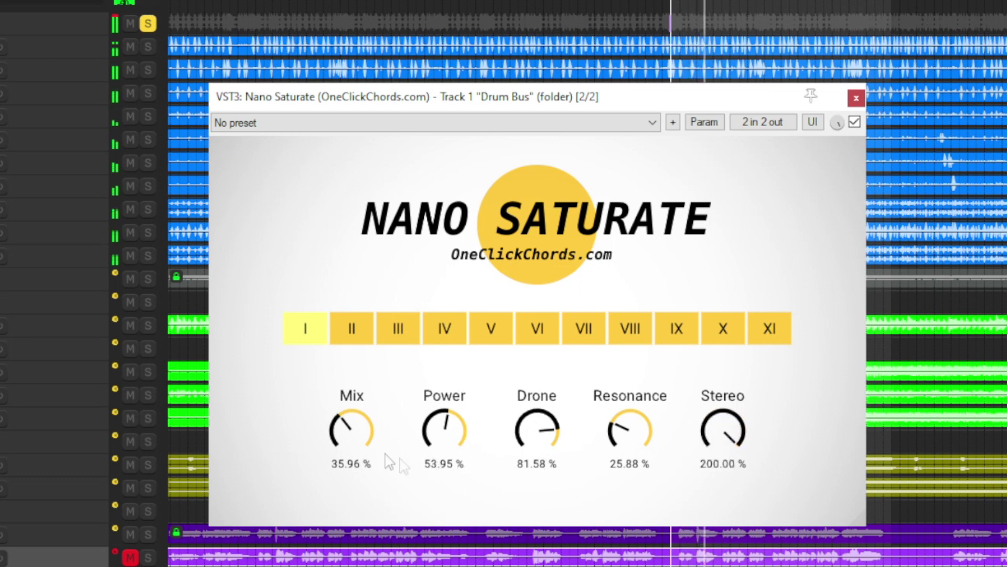
drag(351, 429, 347, 408)
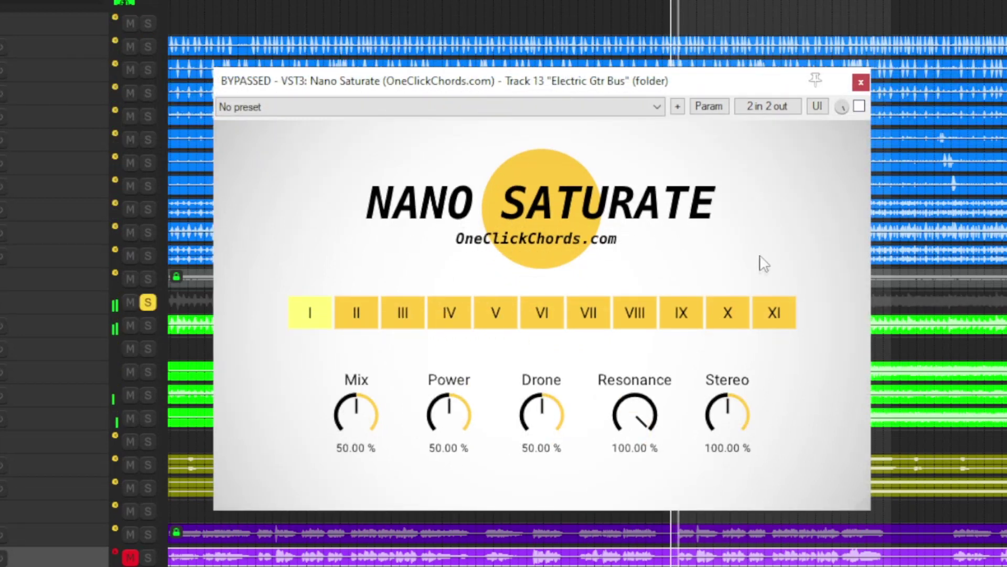
Activate Nano Saturate on the Electric Gtr Bus and set Mix to about 39%, Drone to about 98% and Stereo to 200%.
click(859, 106)
drag(385, 394, 385, 407)
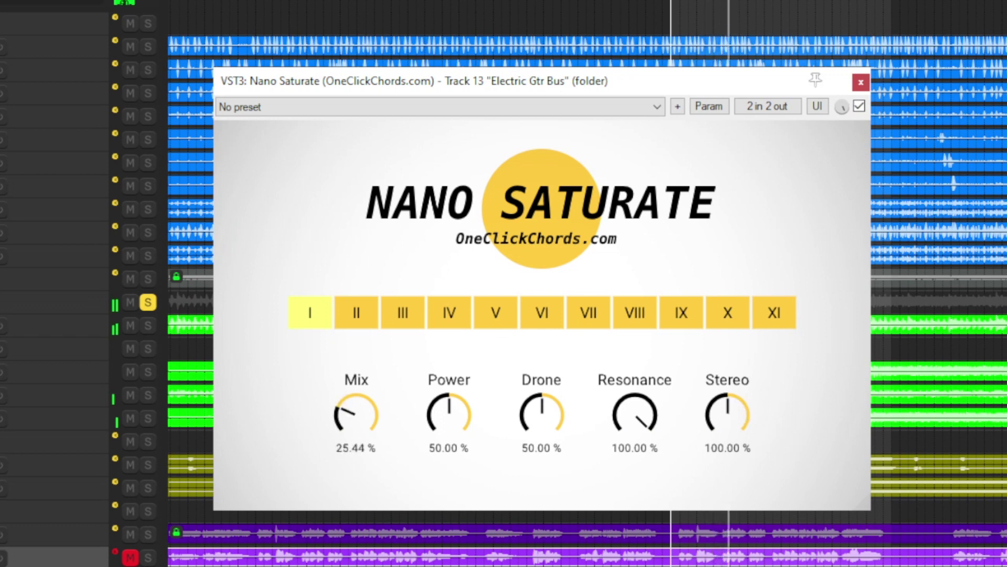
drag(727, 414, 728, 368)
mouse_move(360, 423)
mouse_down()
mouse_move(360, 436)
mouse_move(356, 415)
mouse_up()
drag(534, 413, 534, 378)
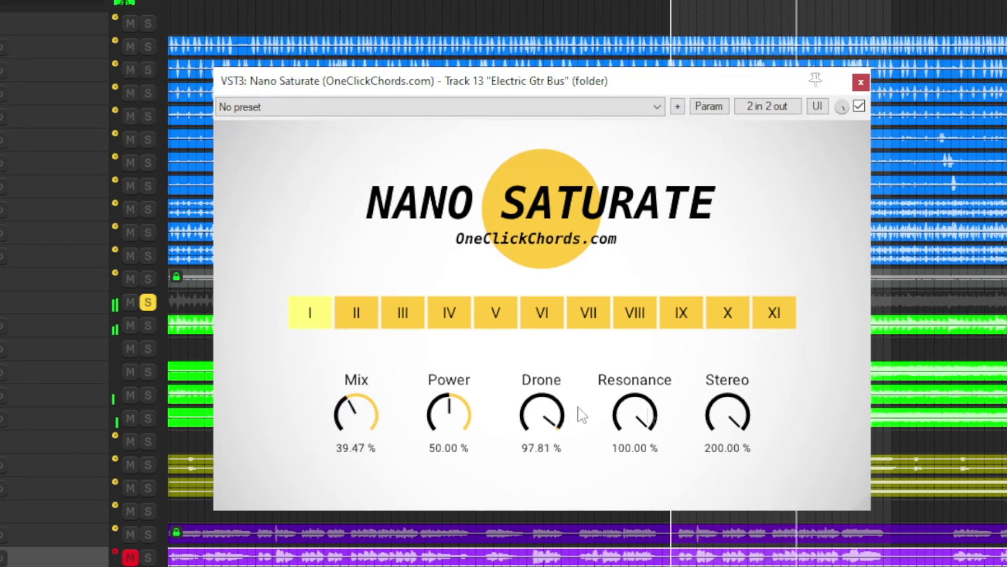
Set Nano Saturate's Mix to about 7% on the Electric Gtr Bus and compare the guitars with the plugin bypassed and active.
drag(356, 414, 356, 438)
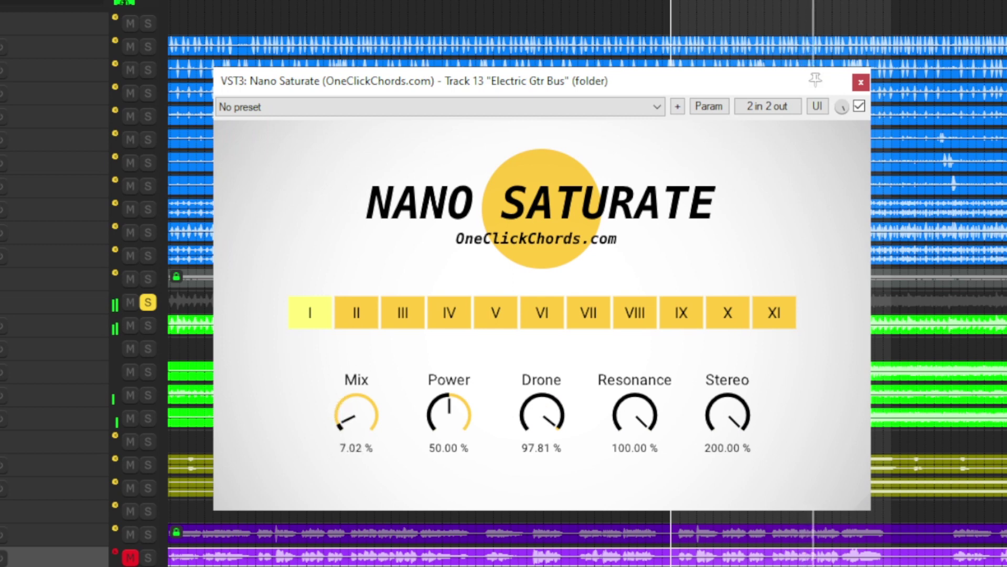
click(860, 107)
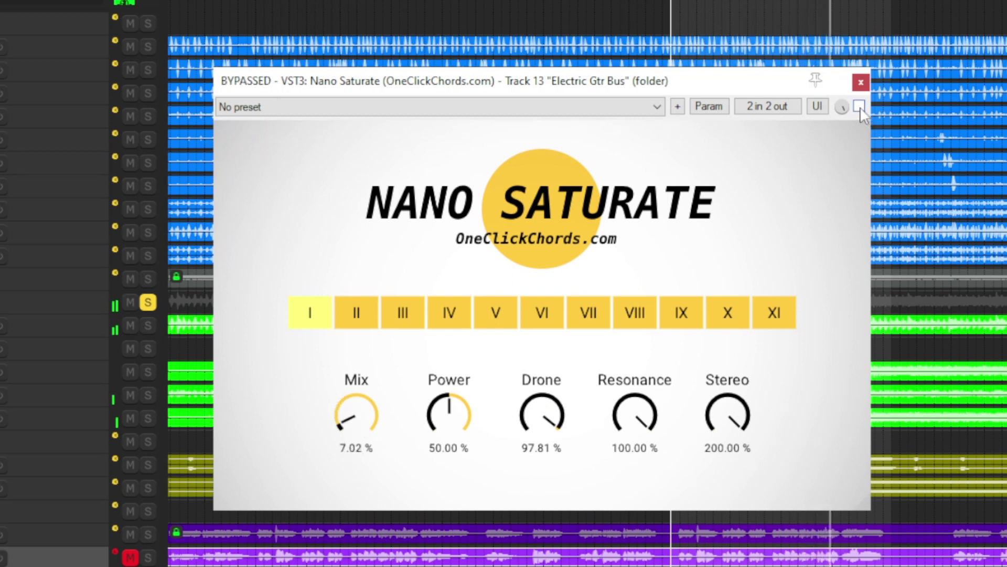
click(860, 106)
Audition saturation modes II and III on the guitars and set Mix to about 5%.
click(349, 317)
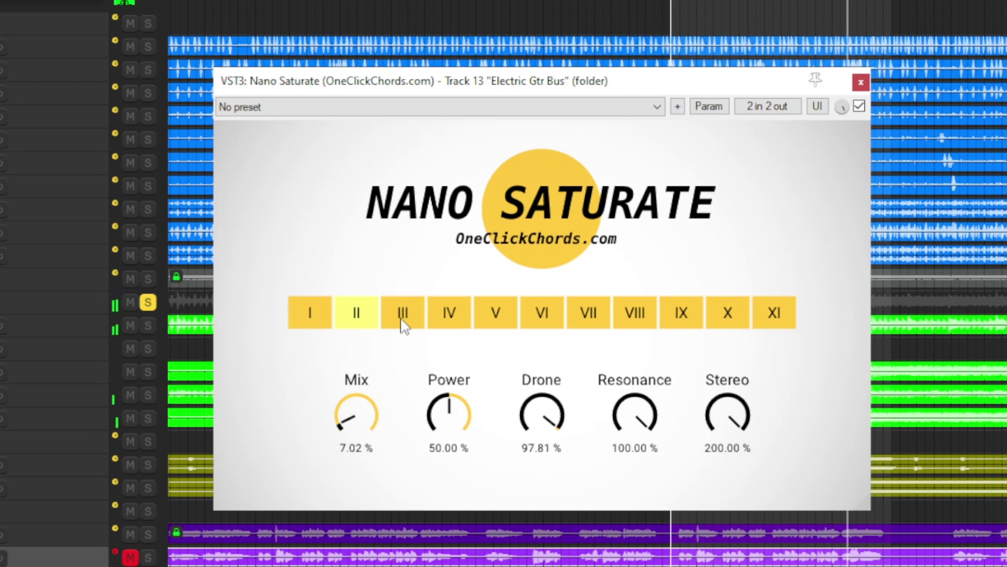
click(403, 320)
mouse_move(741, 412)
mouse_down()
mouse_move(741, 516)
mouse_move(741, 413)
mouse_up()
drag(357, 413, 357, 415)
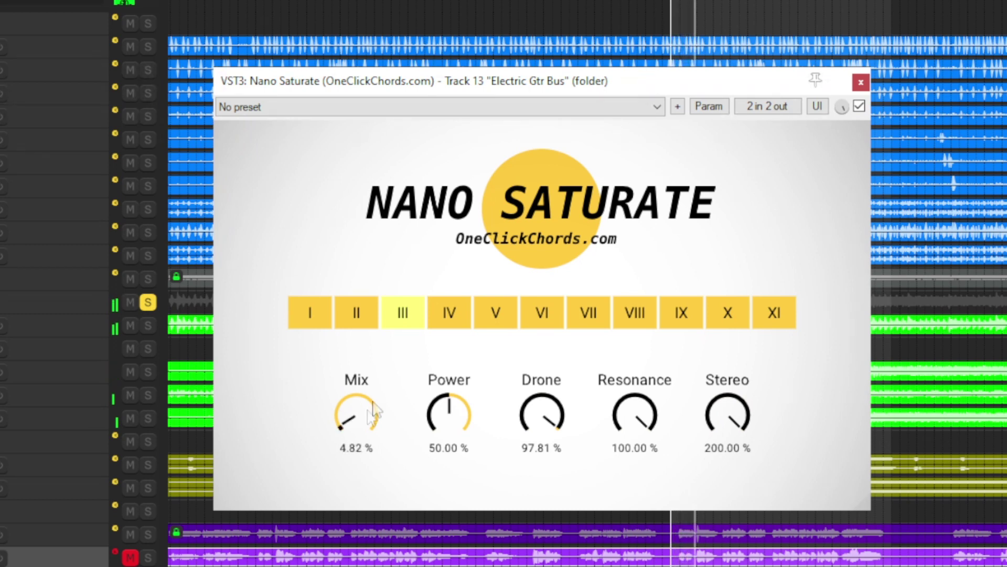
Audition Nano Saturate's saturation modes IV through XI one after another on the Electric Gtr Bus.
click(447, 321)
click(503, 325)
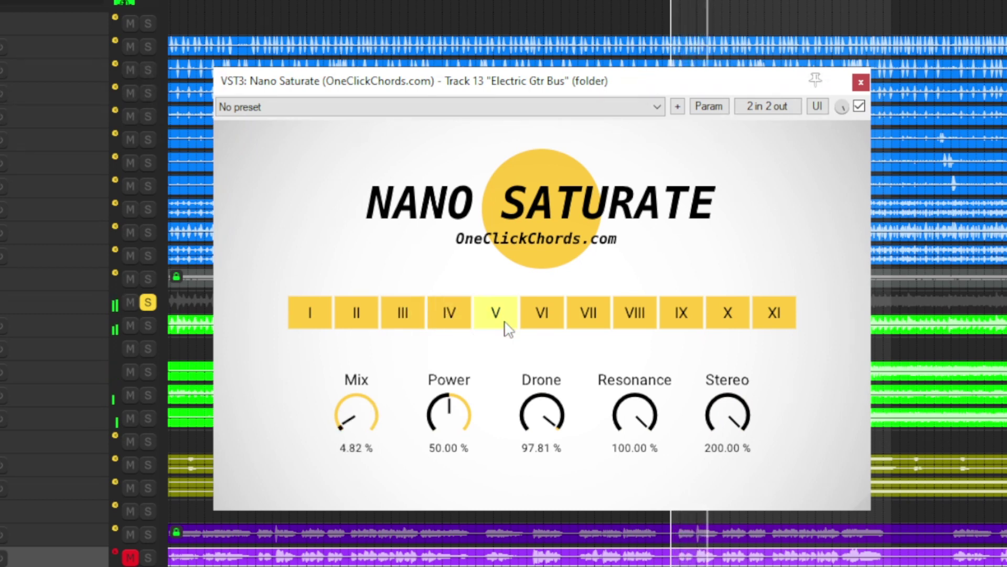
click(545, 324)
click(596, 329)
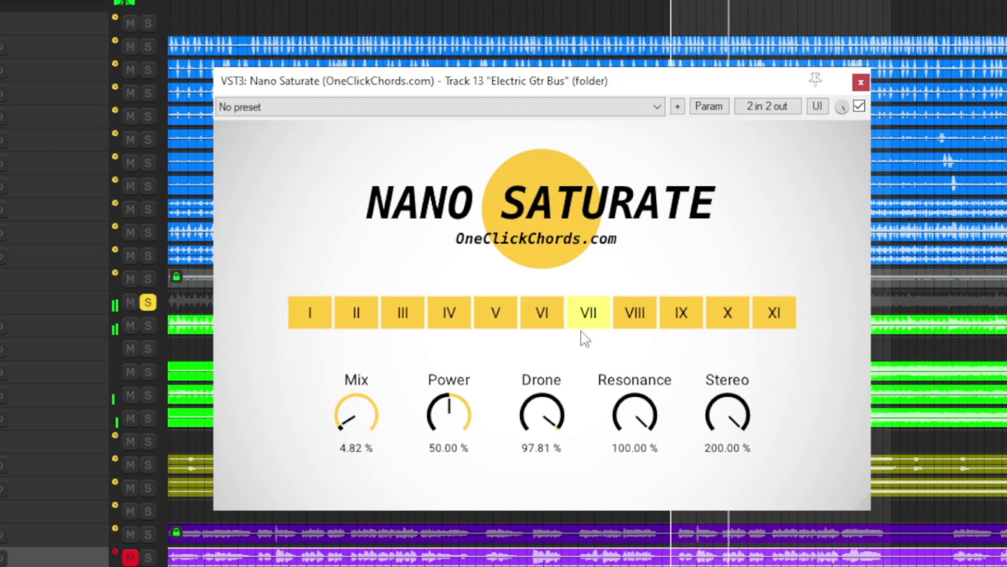
click(635, 325)
click(681, 318)
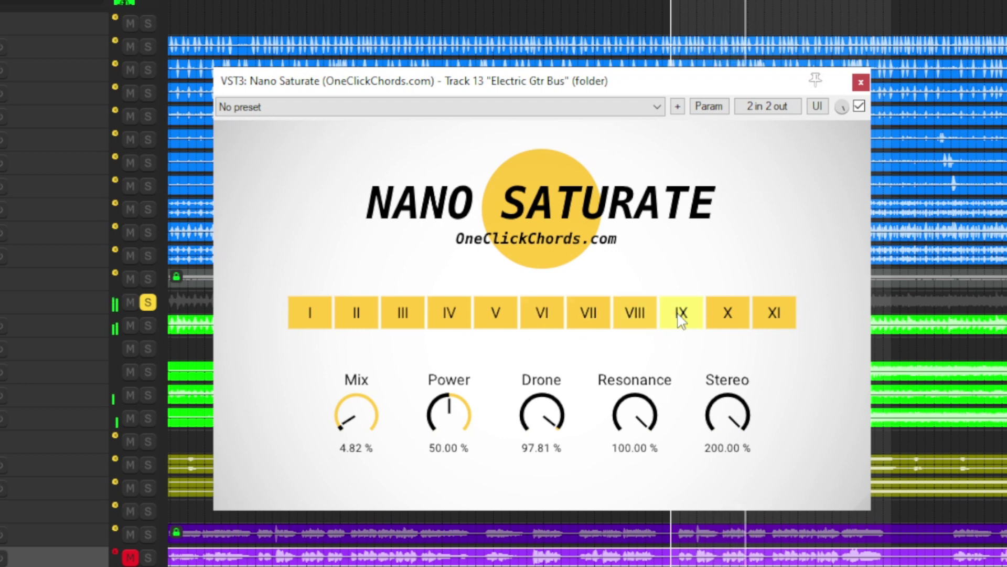
click(724, 320)
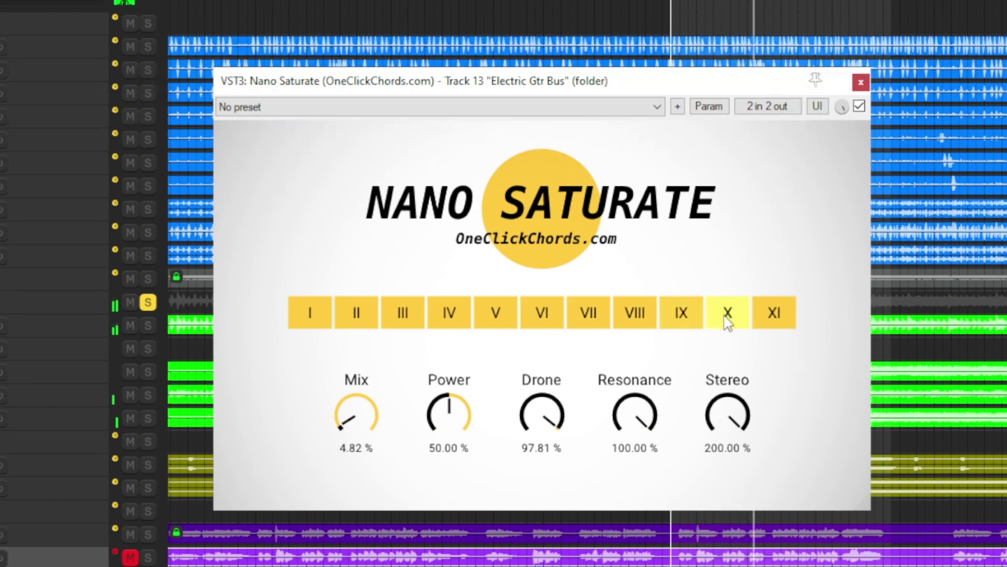
click(773, 317)
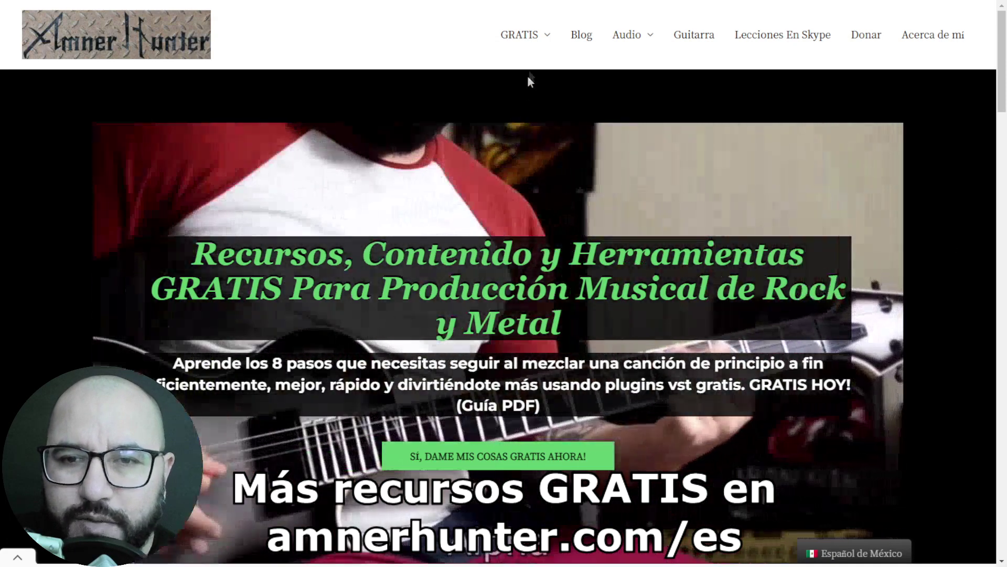
Show the free resource categories under GRATIS on the music production website.
mouse_move(539, 37)
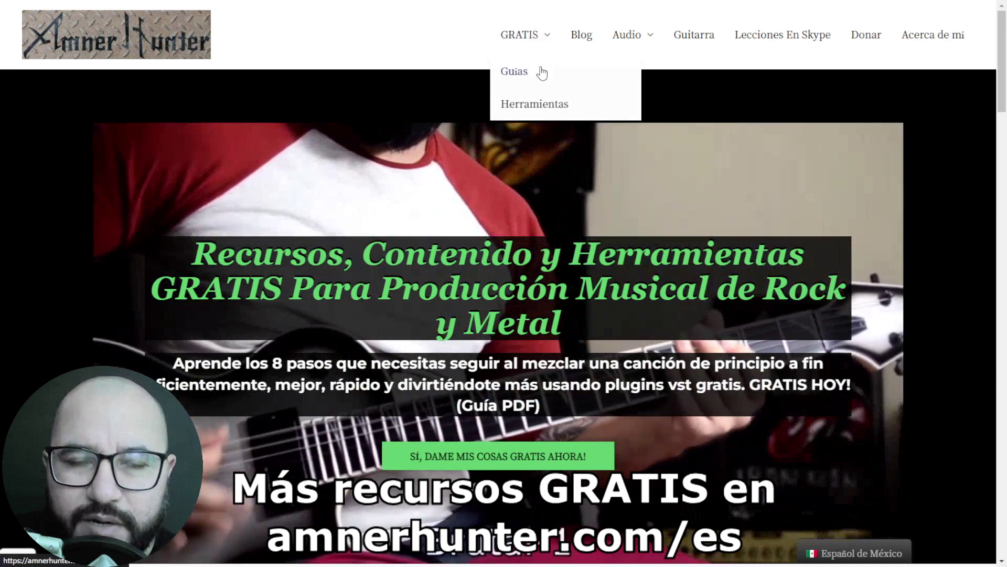